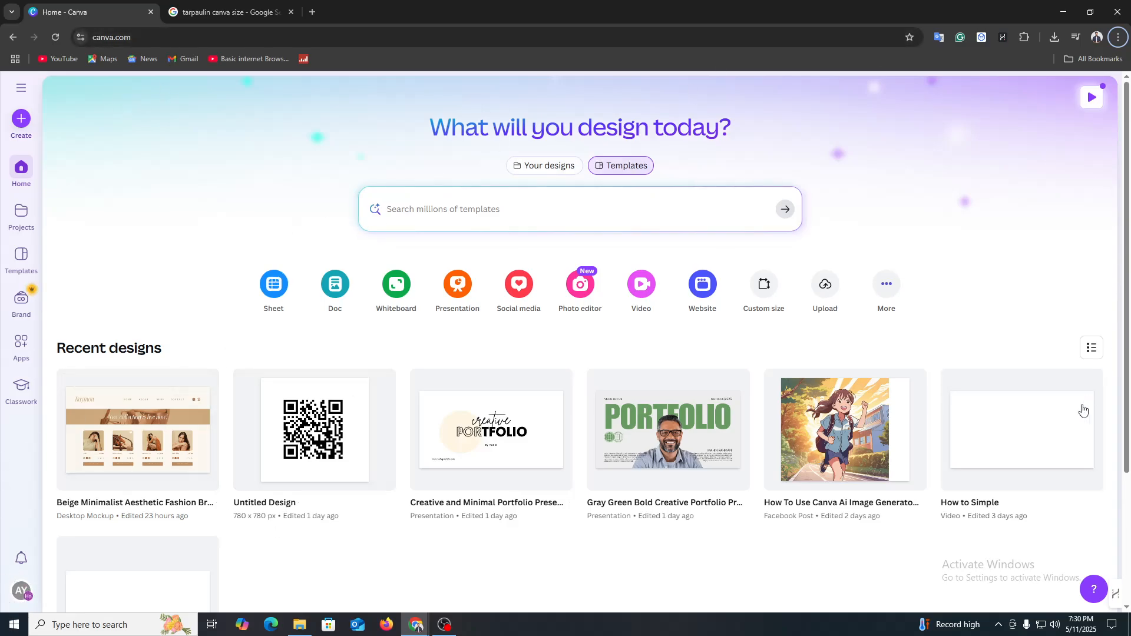
# Step: Open a new incognito window and load canva.com in it
pyautogui.click(1122, 35)
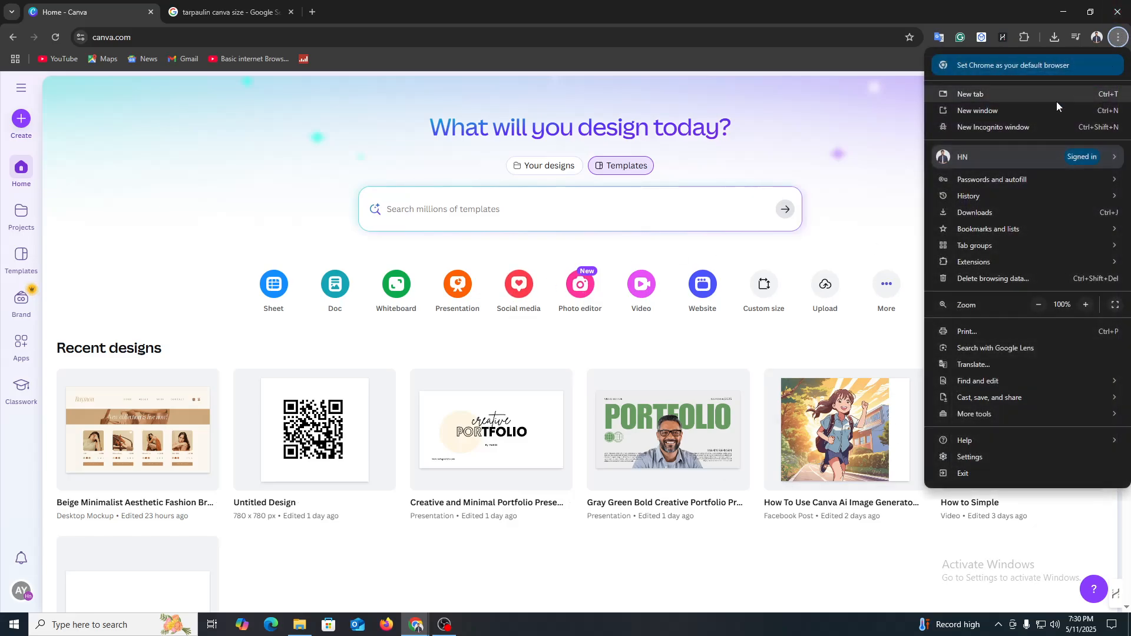
pyautogui.click(1031, 120)
pyautogui.write('canva')
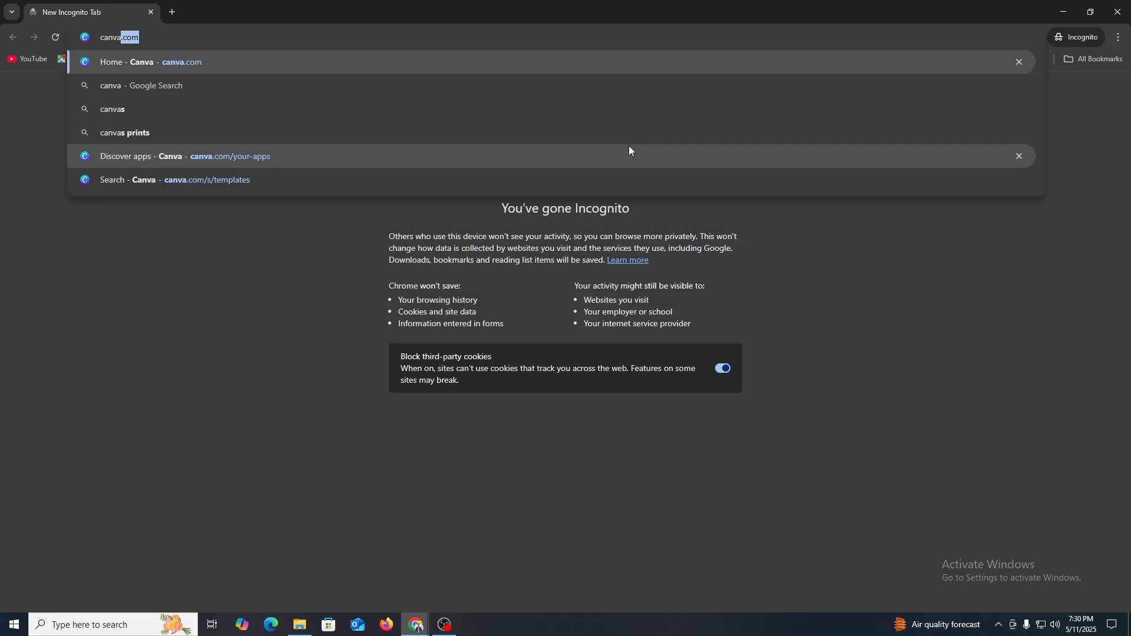
pyautogui.press('Return')
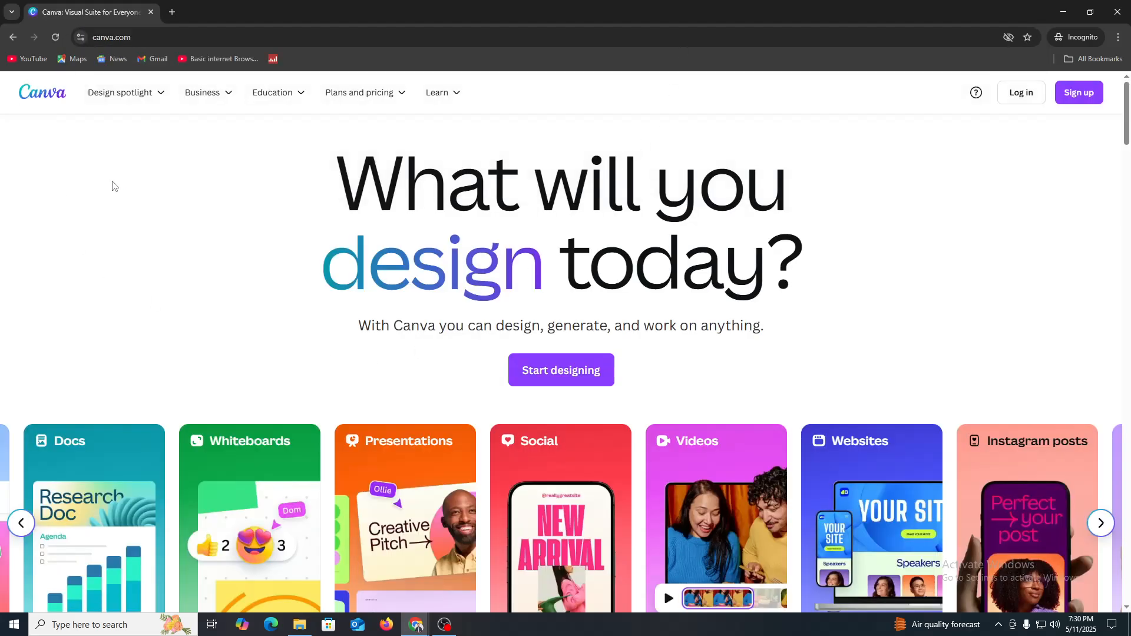
# Step: Review the Canva Free, Pro and Teams plans on the landing page, focusing on the Canva Free description
pyautogui.scroll(-9, 1068, 277)
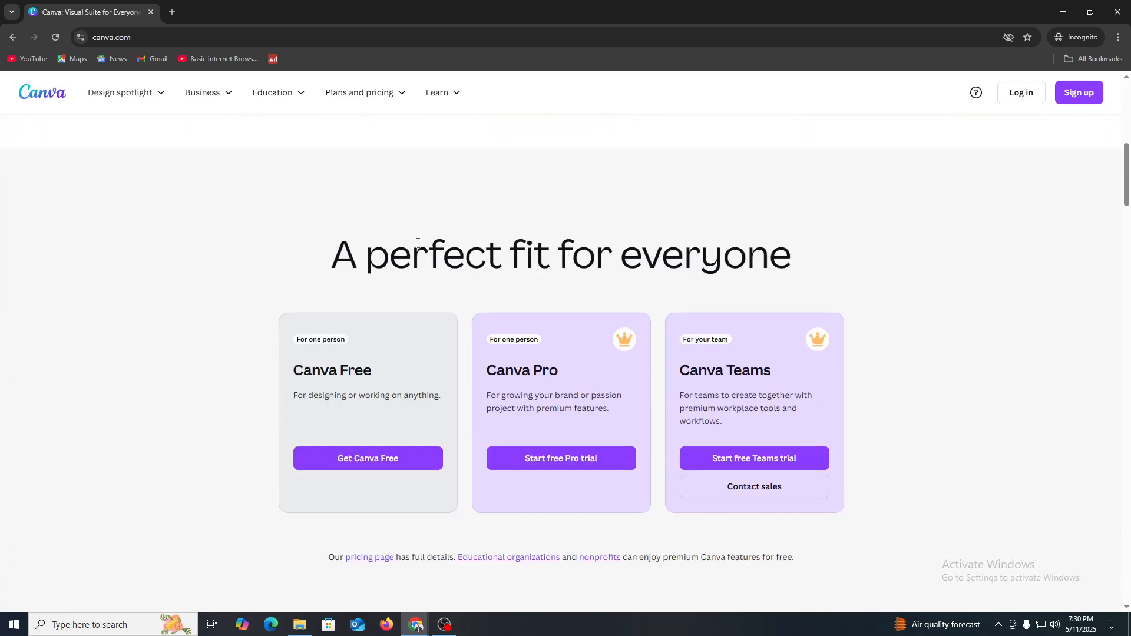
pyautogui.moveTo(345, 257); pyautogui.dragTo(742, 261)
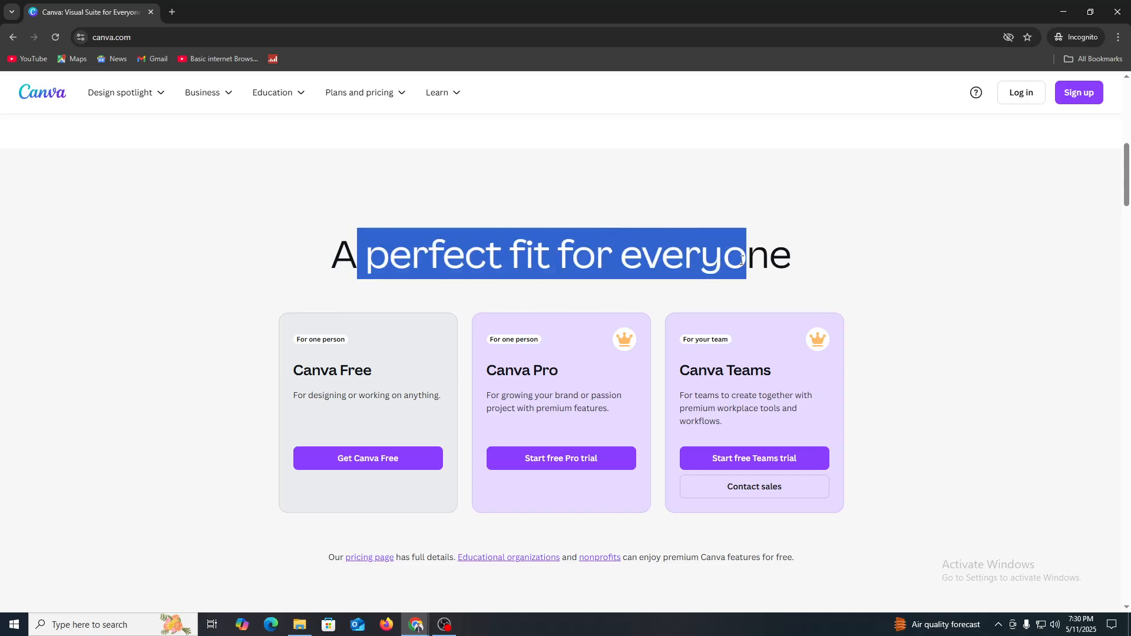
pyautogui.moveTo(299, 367); pyautogui.dragTo(417, 402)
pyautogui.click(322, 414)
pyautogui.click(425, 402)
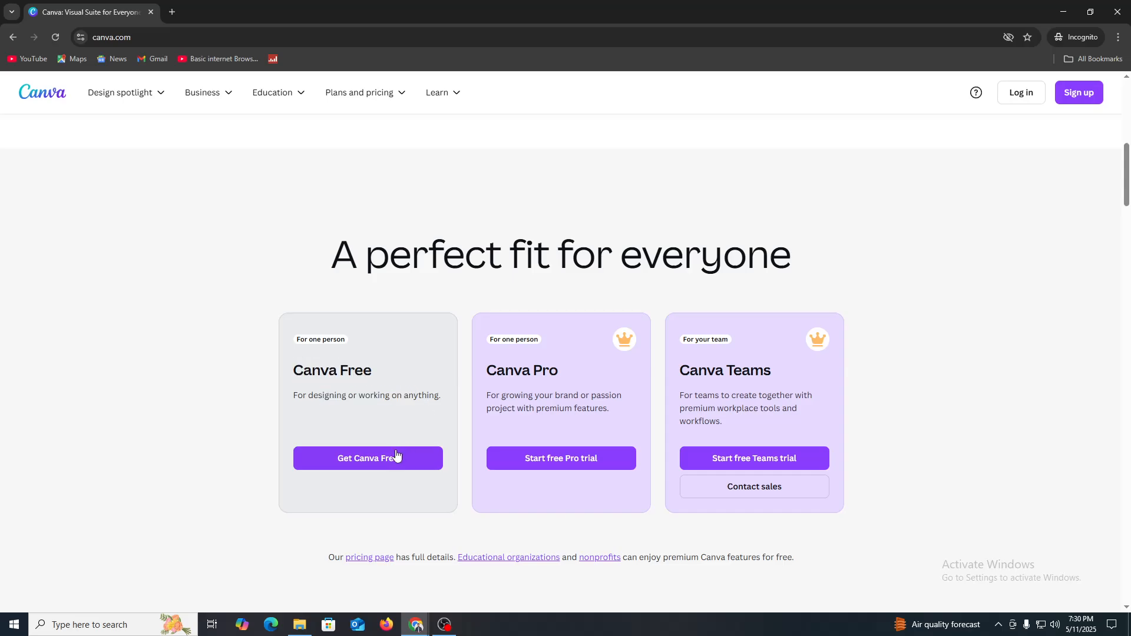
# Step: View the Canva Free sign-up with its email option, close it, and return to the signed-in Canva home page
pyautogui.click(364, 470)
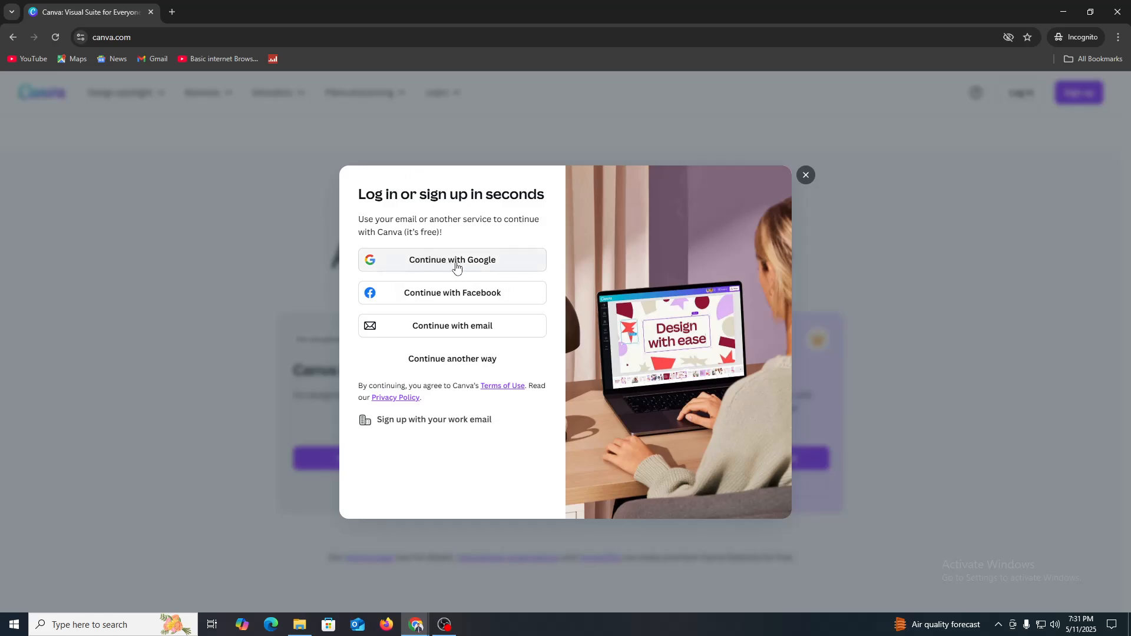
pyautogui.click(457, 327)
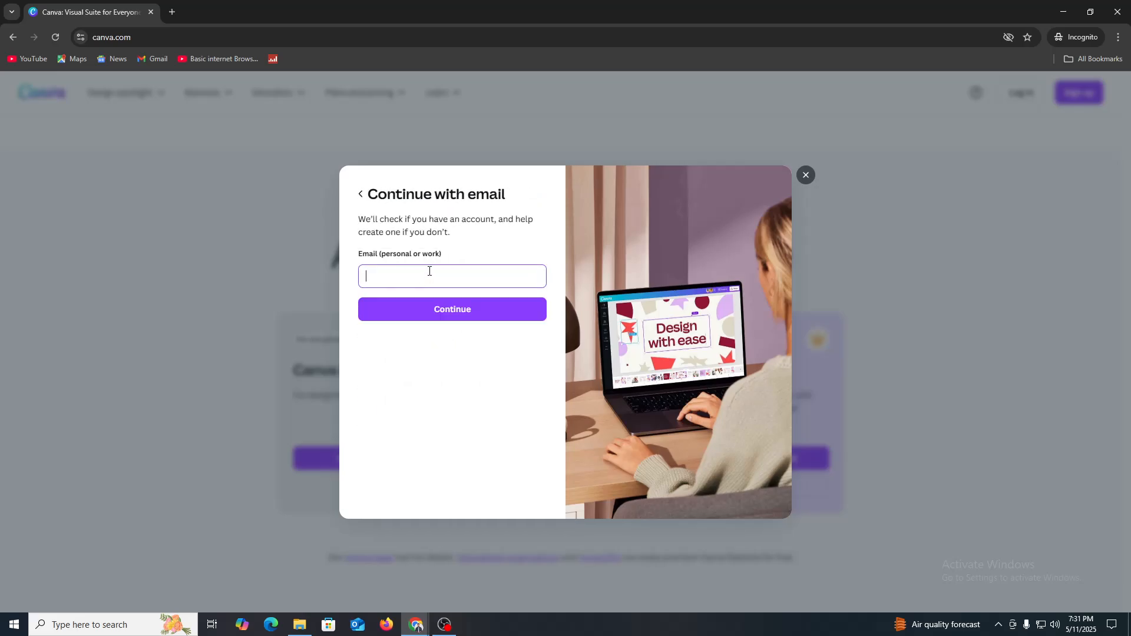
pyautogui.click(806, 175)
pyautogui.scroll(9, 942, 285)
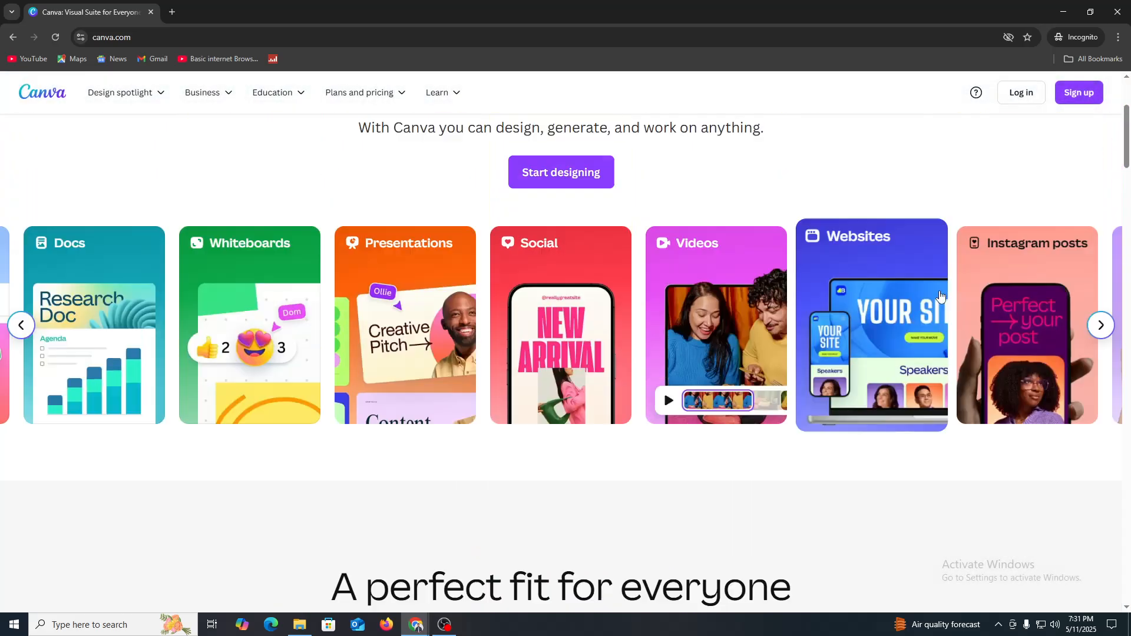
pyautogui.click(1067, 7)
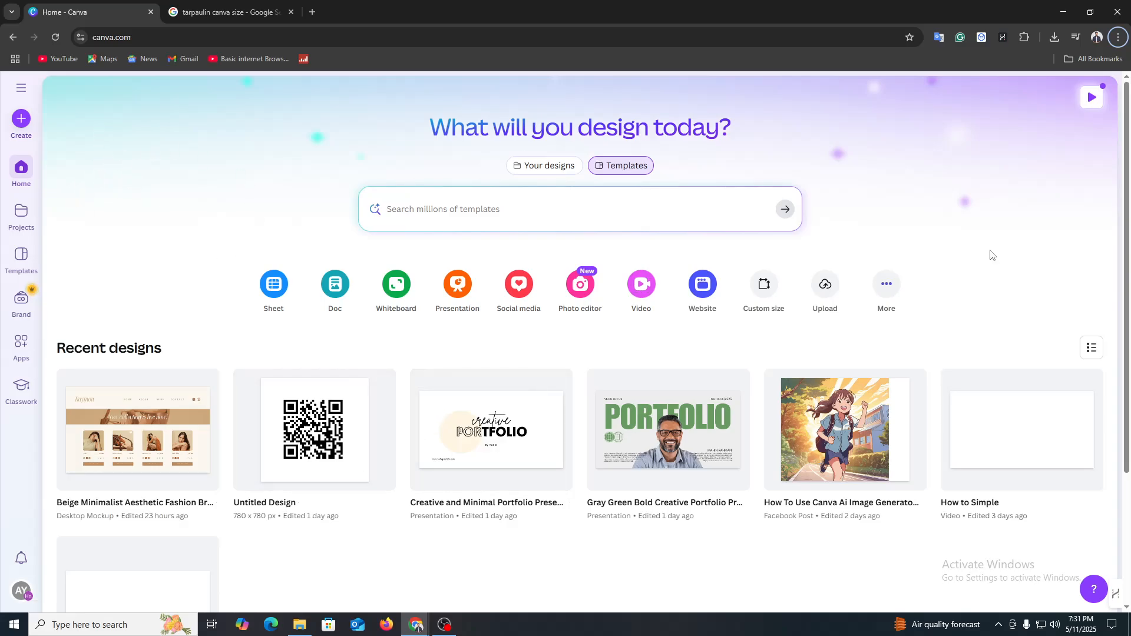
# Step: Open the custom size settings for a new design from the Canva home page
pyautogui.scroll(-3, 686, 433)
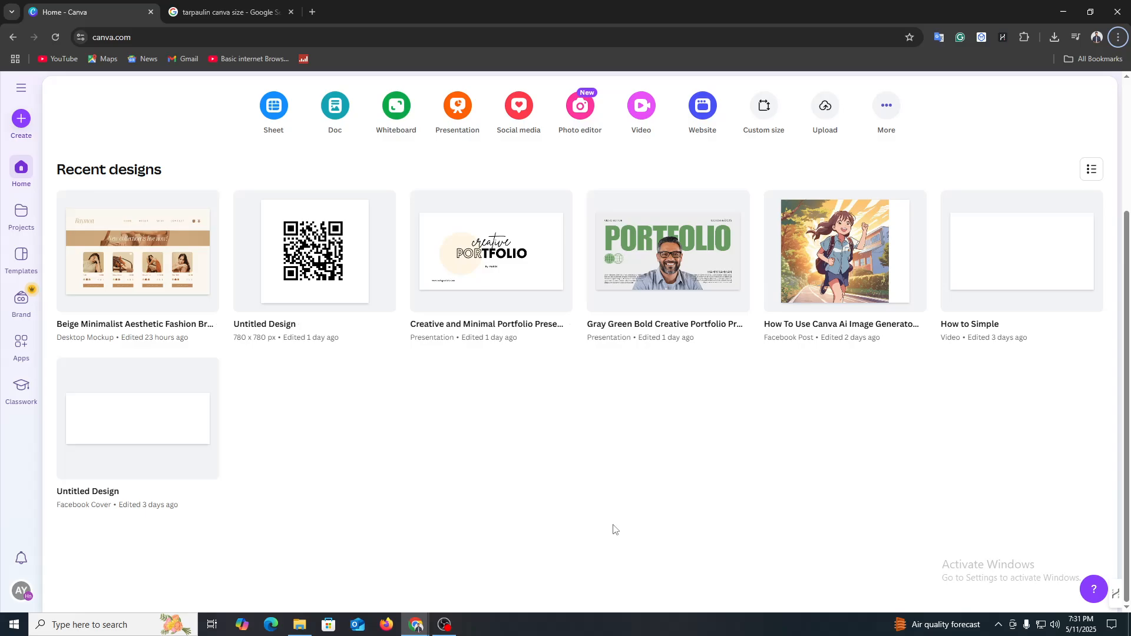
pyautogui.scroll(3, 610, 529)
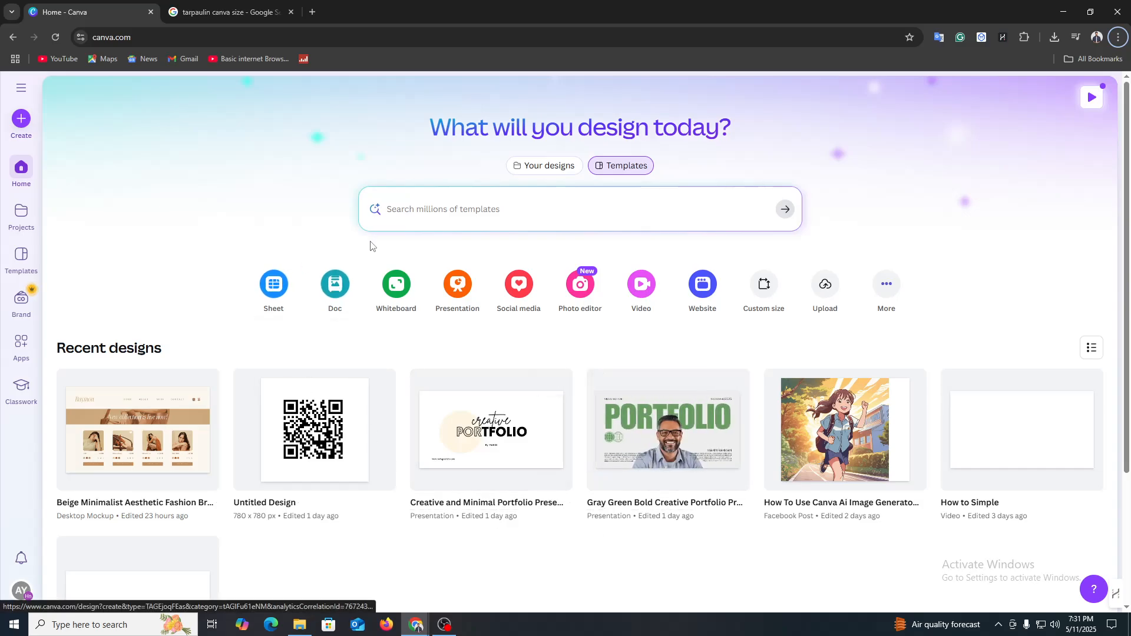
pyautogui.click(764, 285)
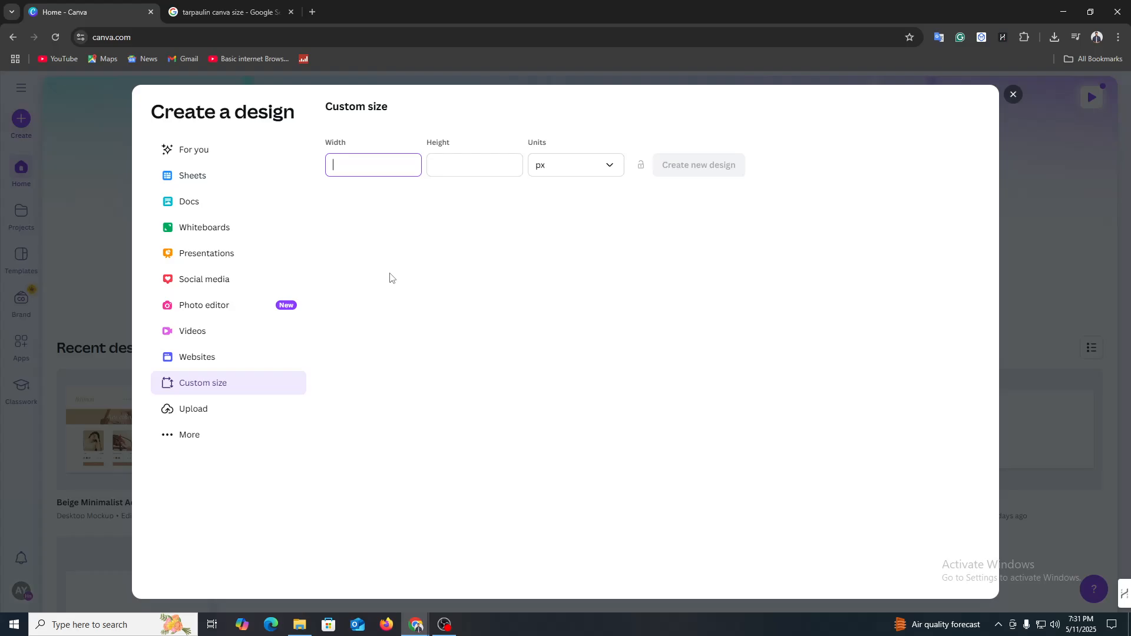
# Step: Examine the "tarpaulin canva size" Google results for common tarpaulin dimensions and the 3x4 size in inches
pyautogui.click(224, 4)
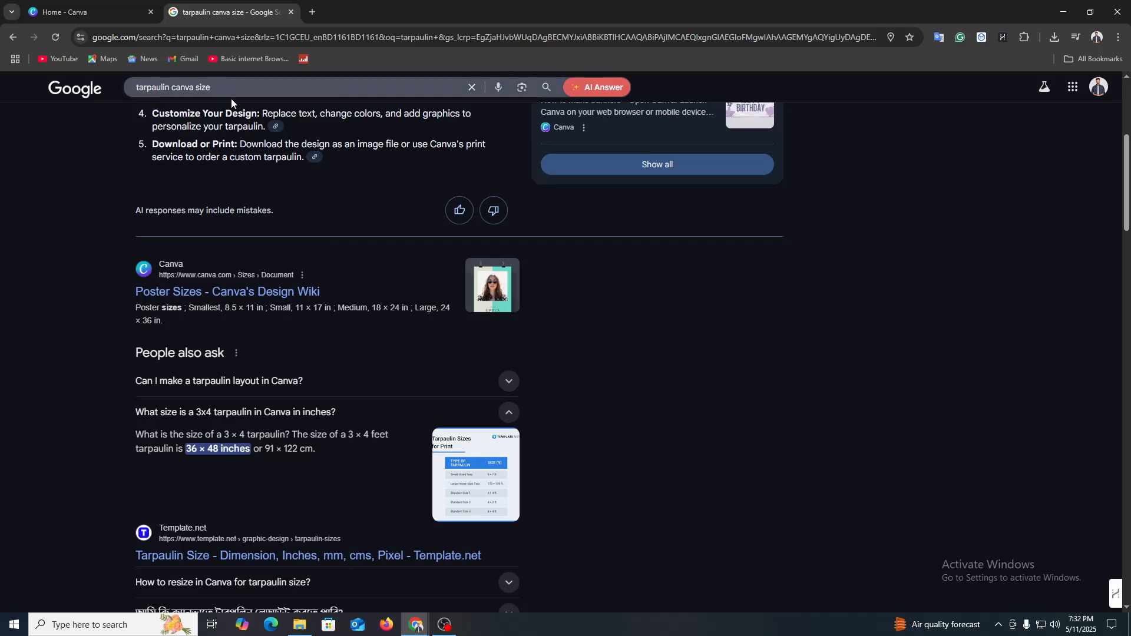
pyautogui.scroll(5, 231, 237)
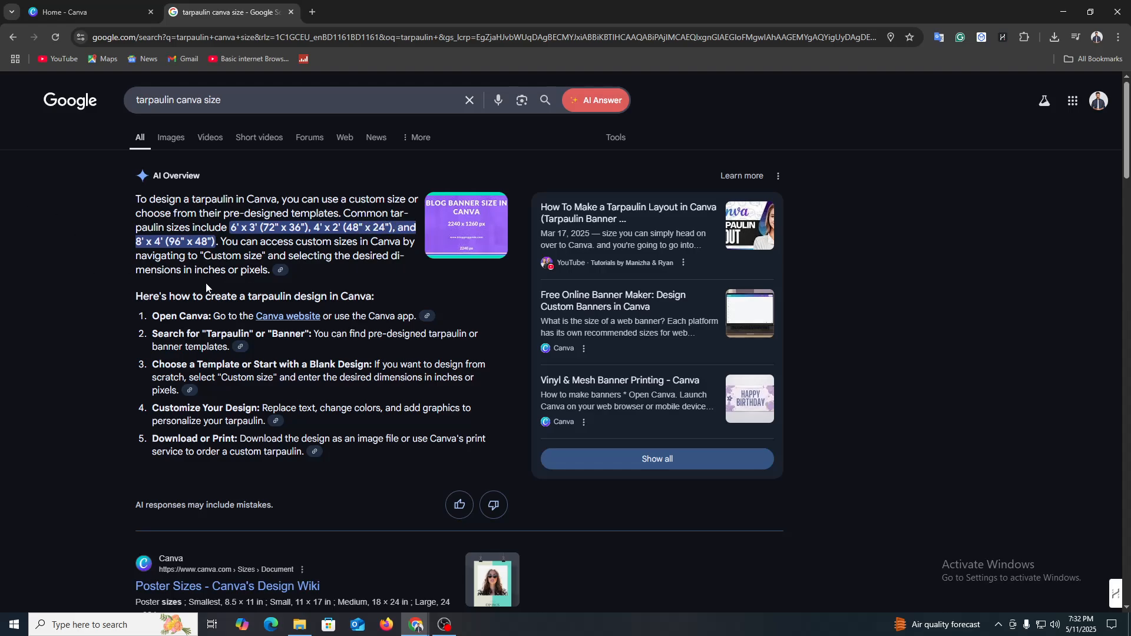
pyautogui.scroll(-4, 206, 287)
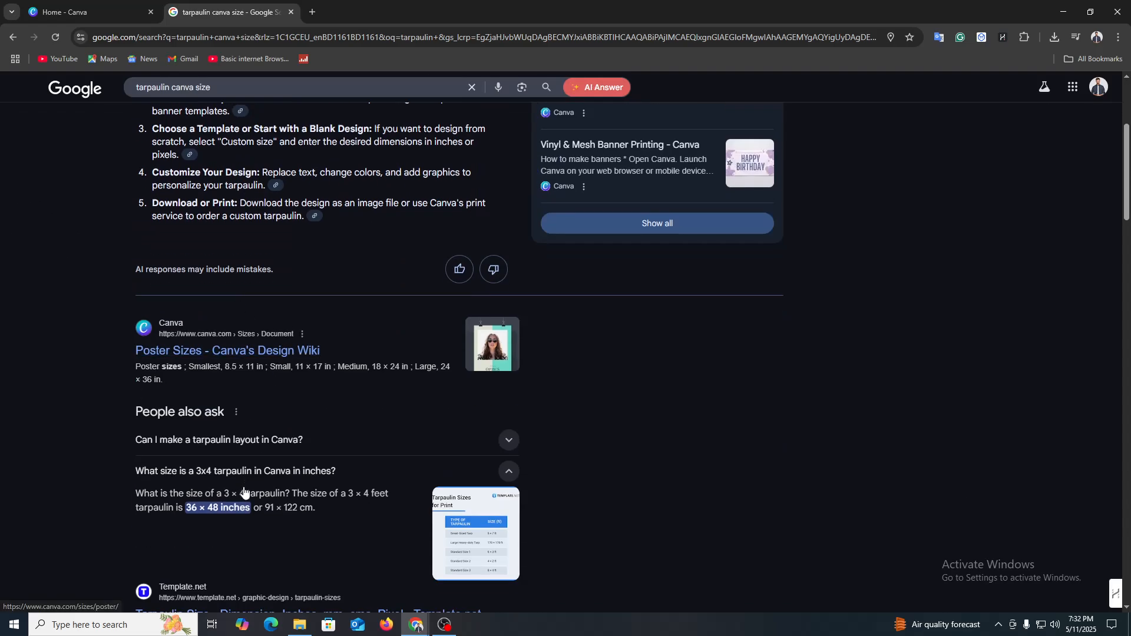
pyautogui.scroll(-2, 240, 470)
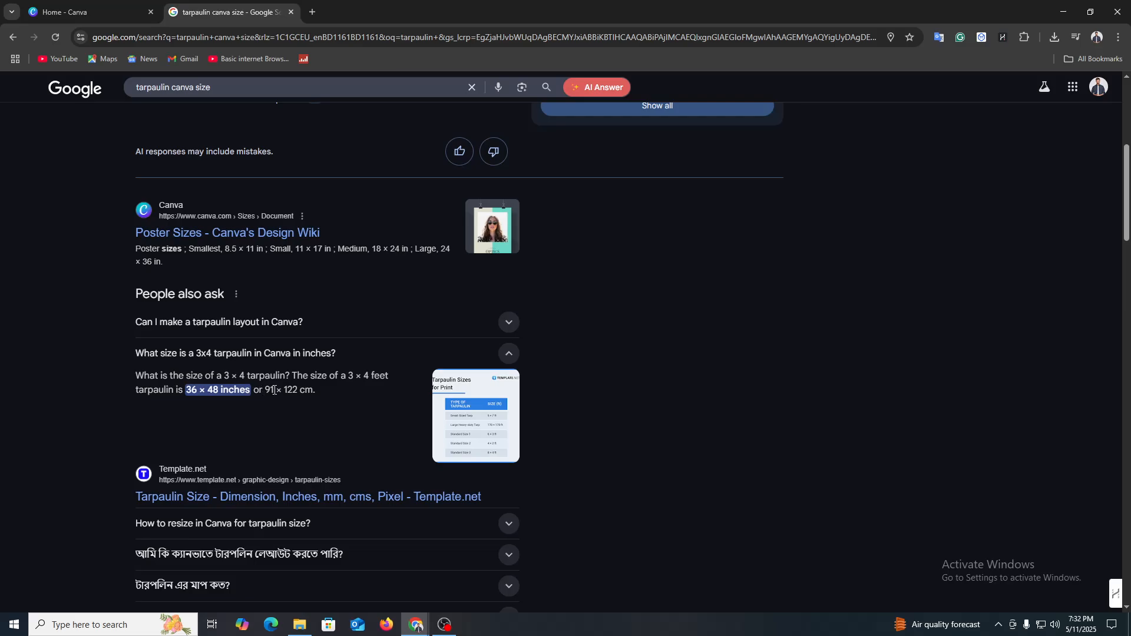
# Step: Create a new custom-size Canva design in inches, 36 in wide and 24 in high
pyautogui.click(120, 5)
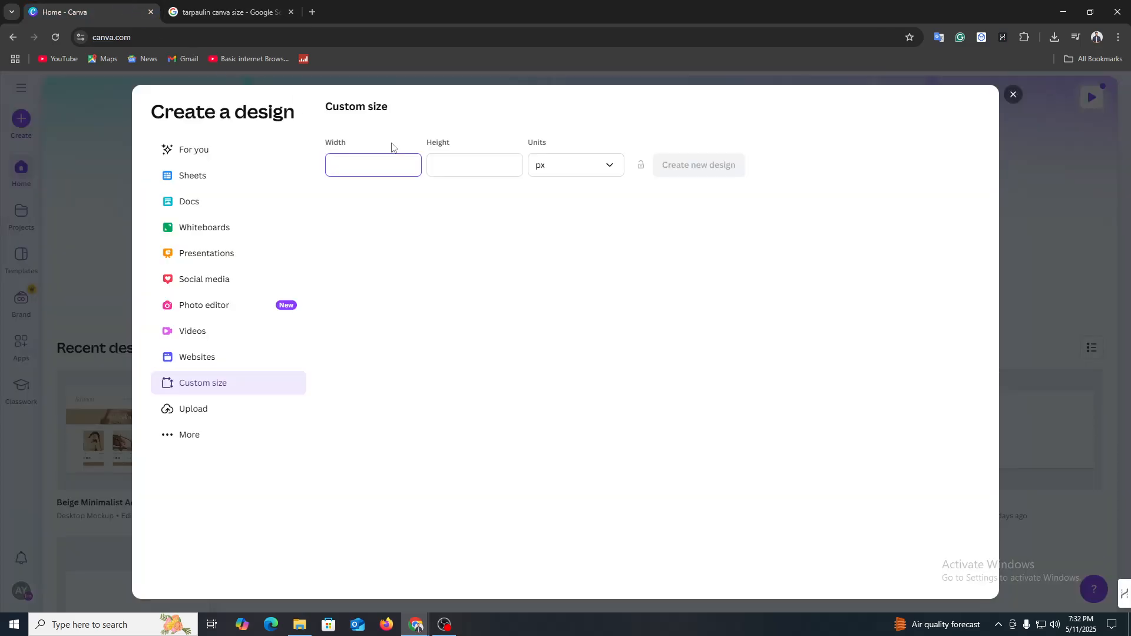
pyautogui.click(583, 165)
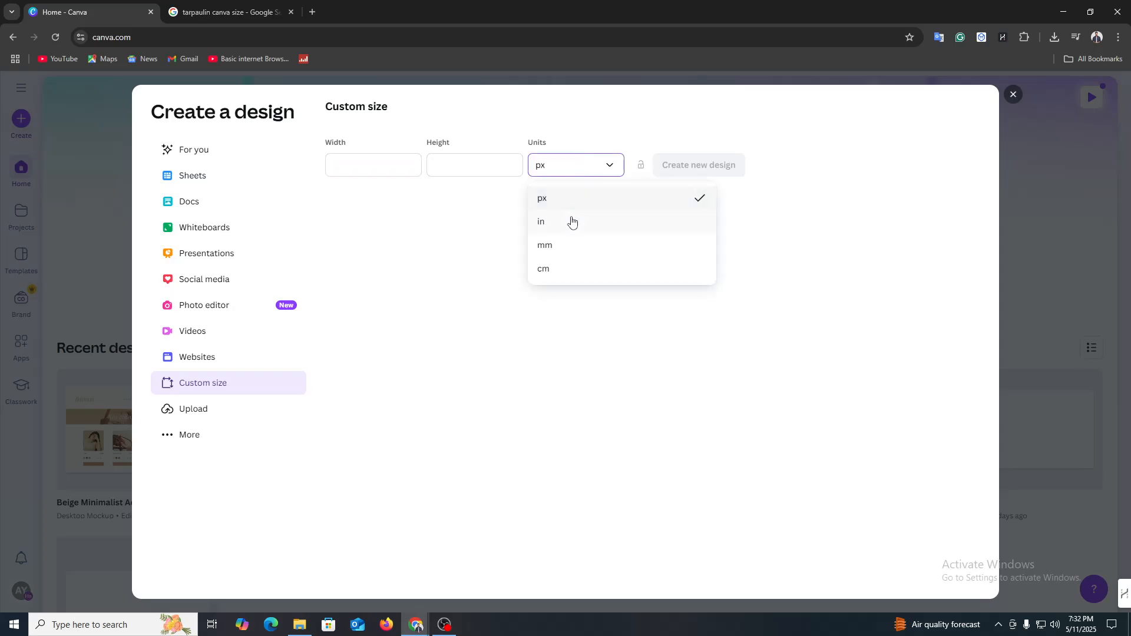
pyautogui.click(571, 222)
pyautogui.click(396, 166)
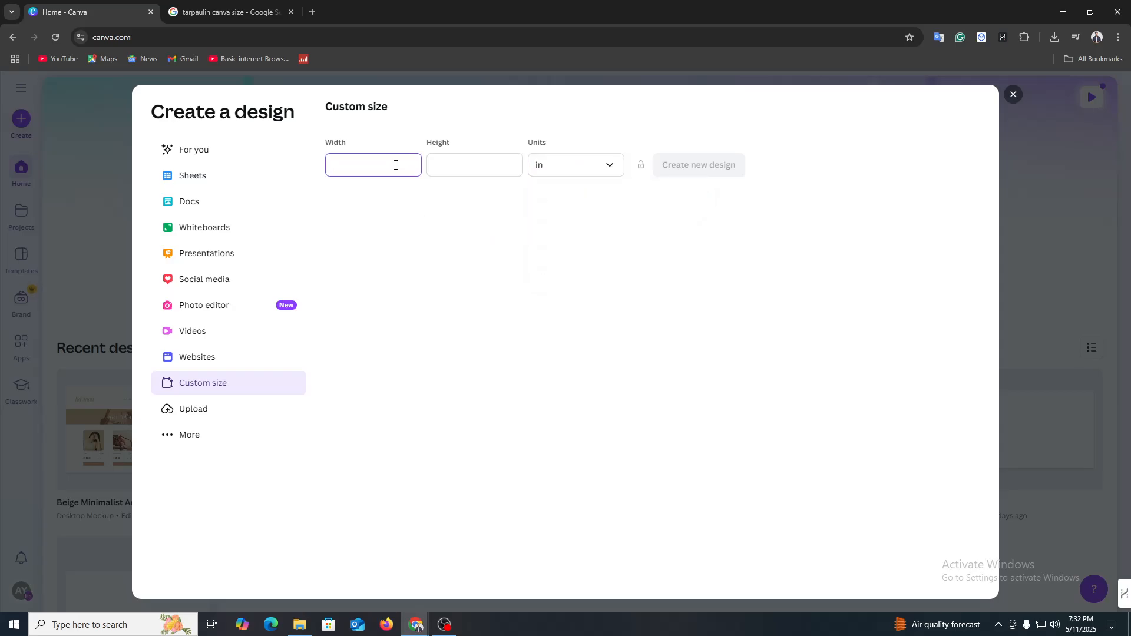
pyautogui.write('36')
pyautogui.click(485, 163)
pyautogui.write('24')
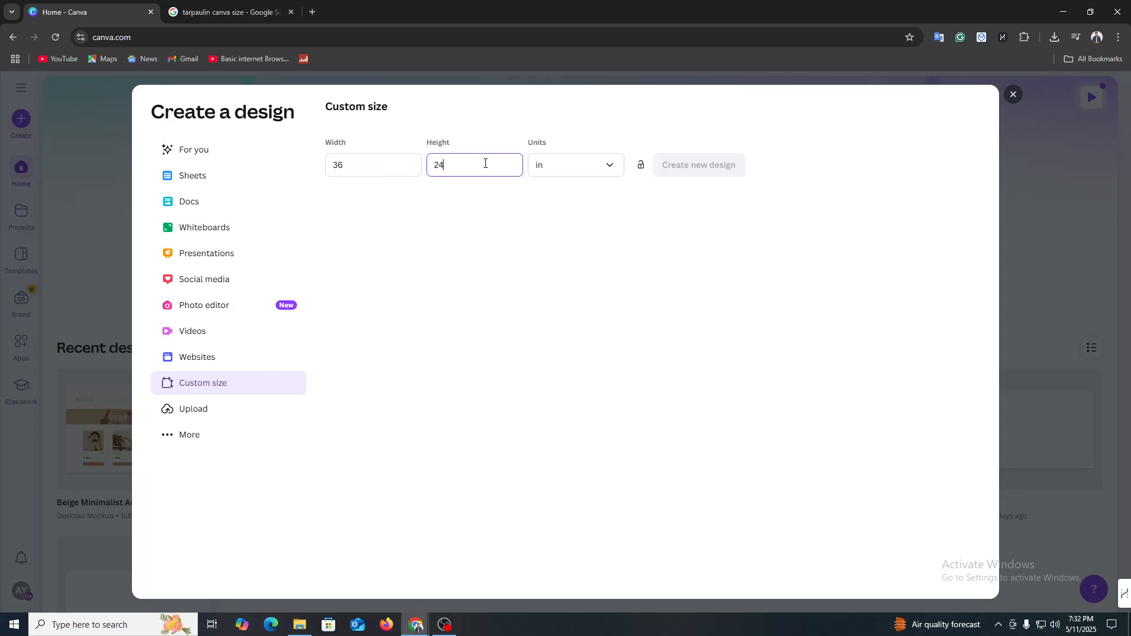
pyautogui.click(699, 166)
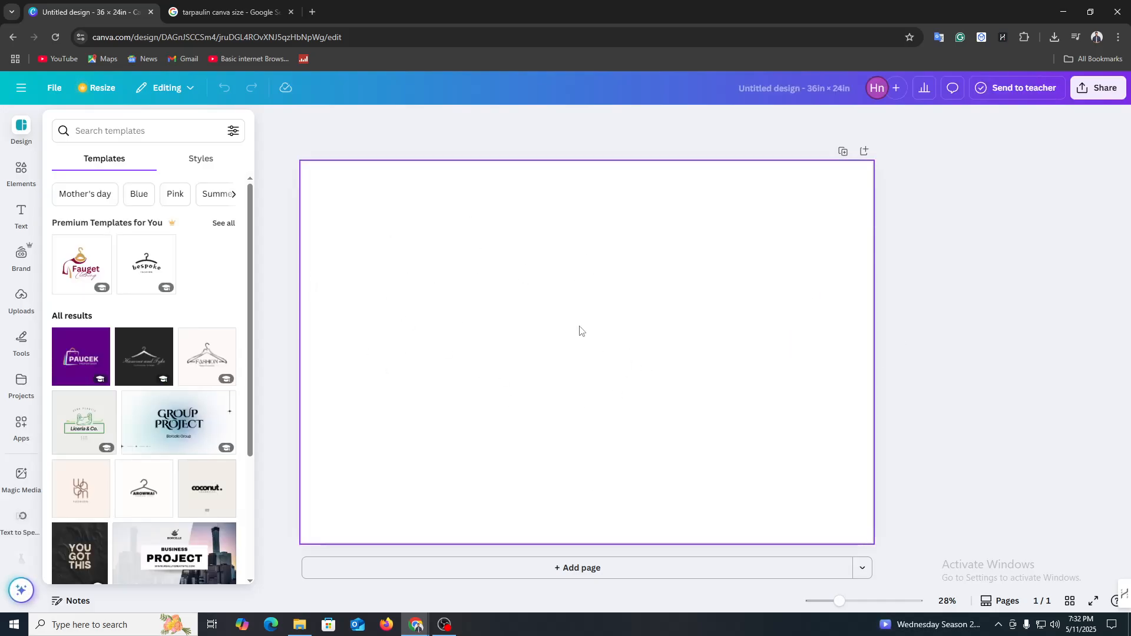
# Step: Try pink and coral red on the blank page's background, and settle on the pale yellow-to-pink gradient
pyautogui.click(510, 280)
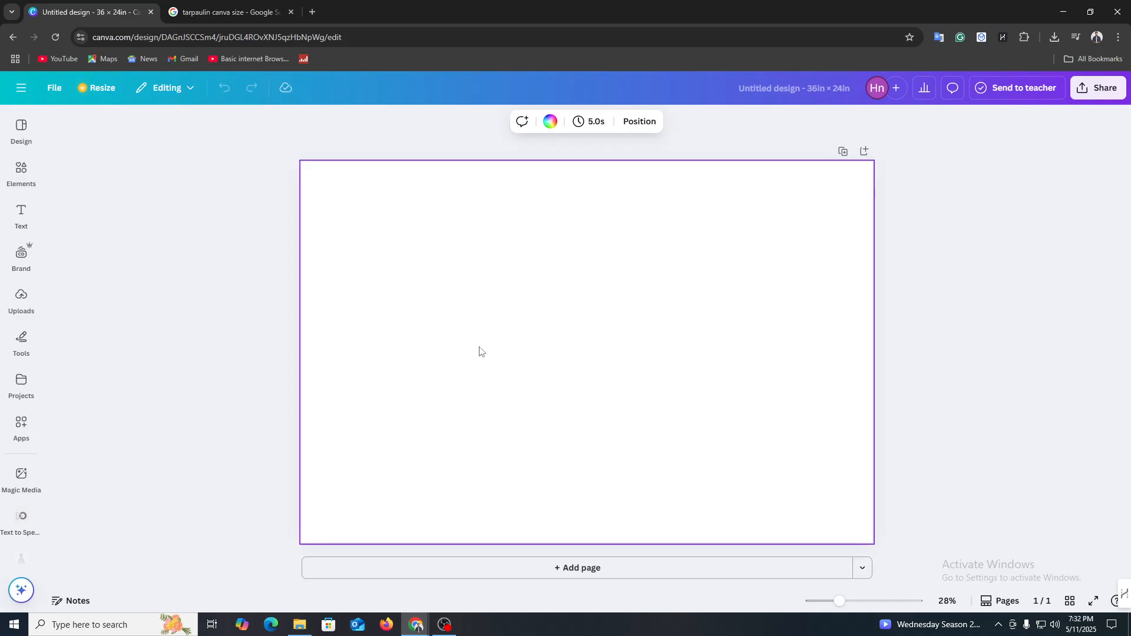
pyautogui.click(551, 124)
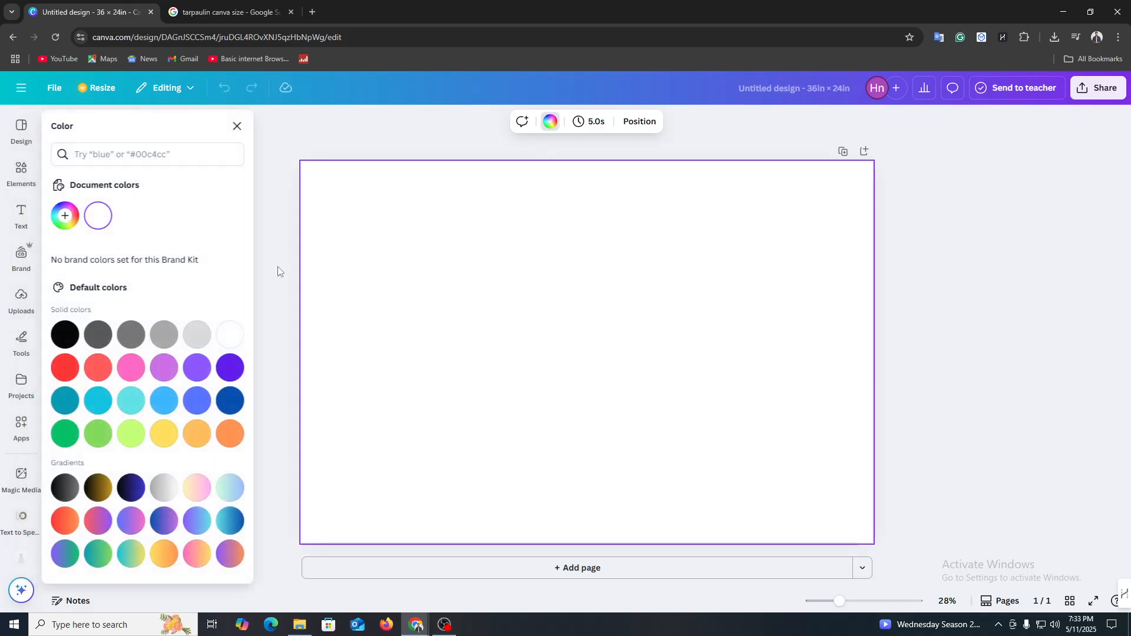
pyautogui.click(134, 367)
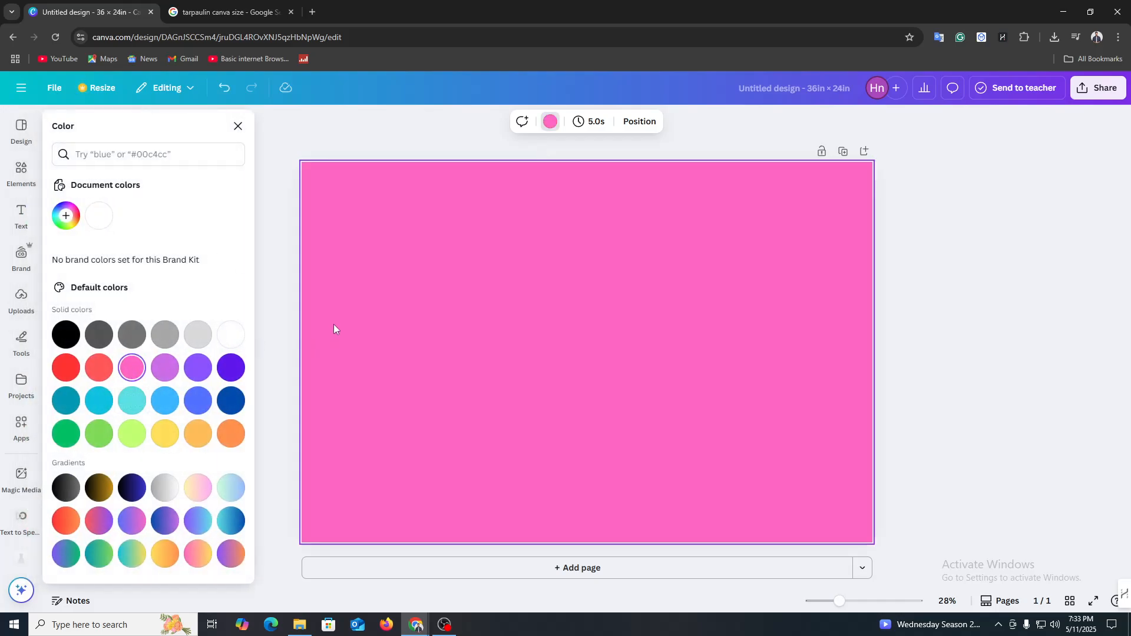
pyautogui.click(99, 368)
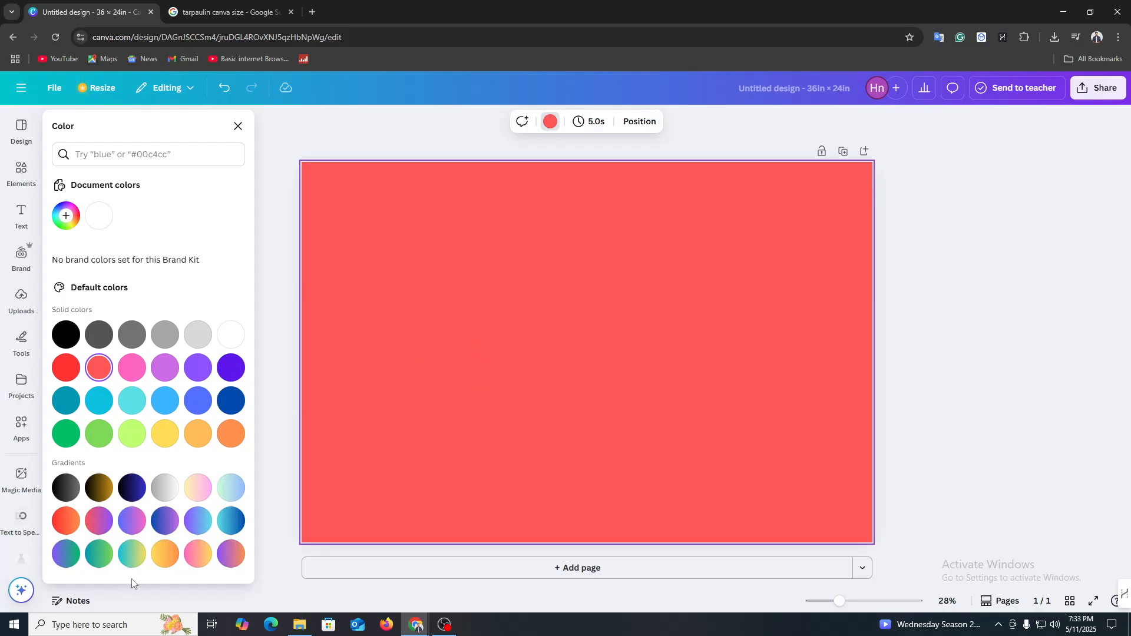
pyautogui.click(198, 489)
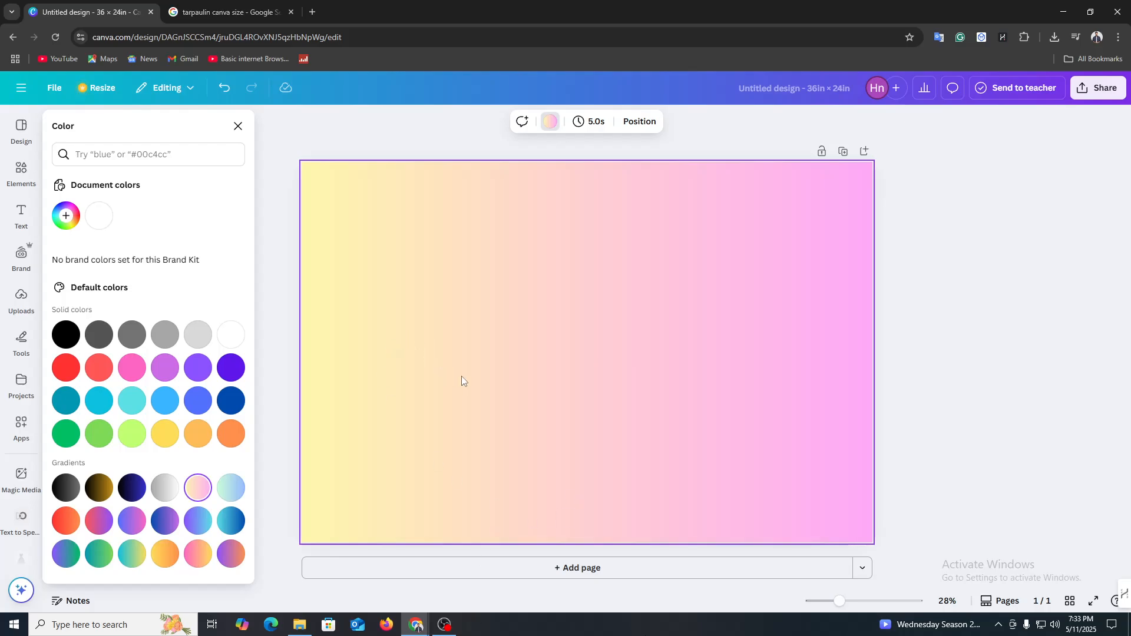
# Step: Search the elements library for "cosmetics" and list all the matching graphics
pyautogui.click(19, 172)
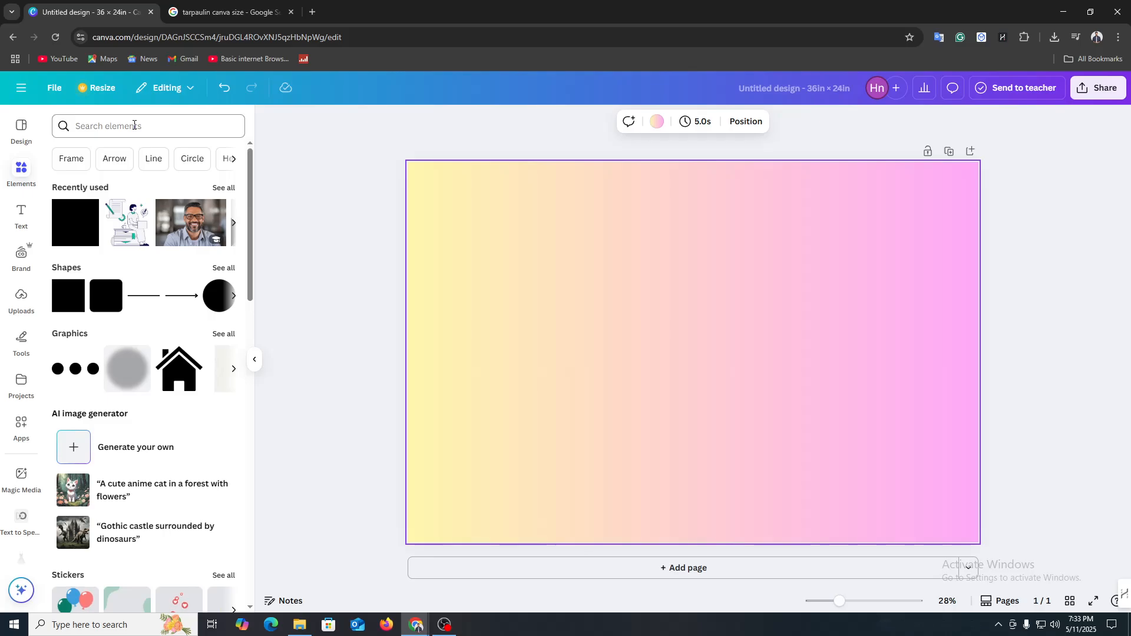
pyautogui.click(134, 125)
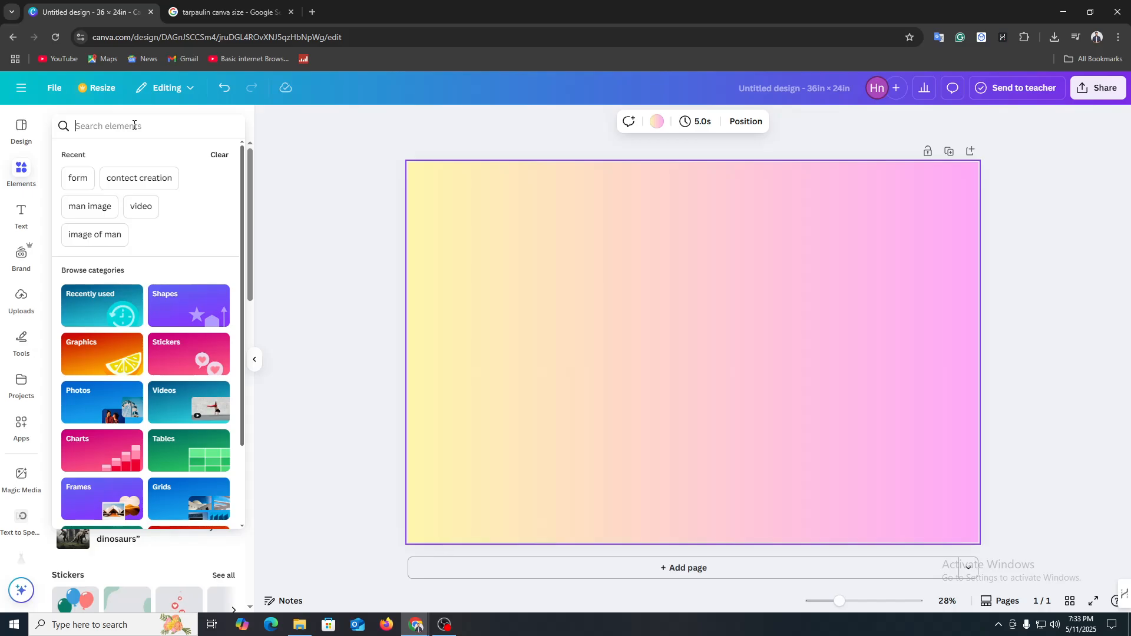
pyautogui.write('cosmetics')
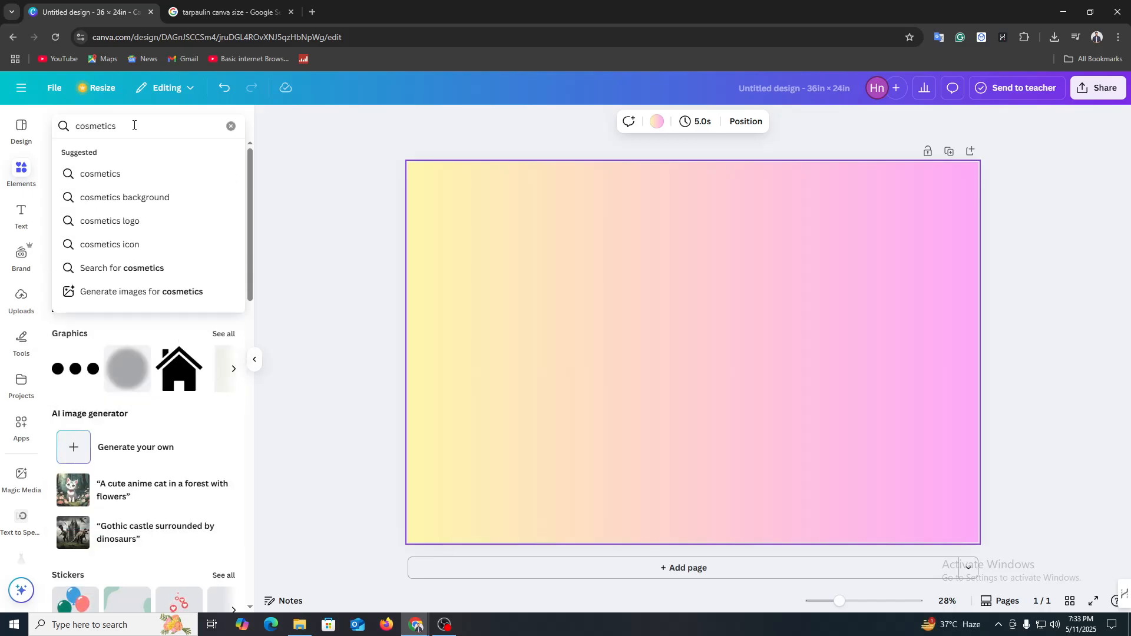
pyautogui.press('Return')
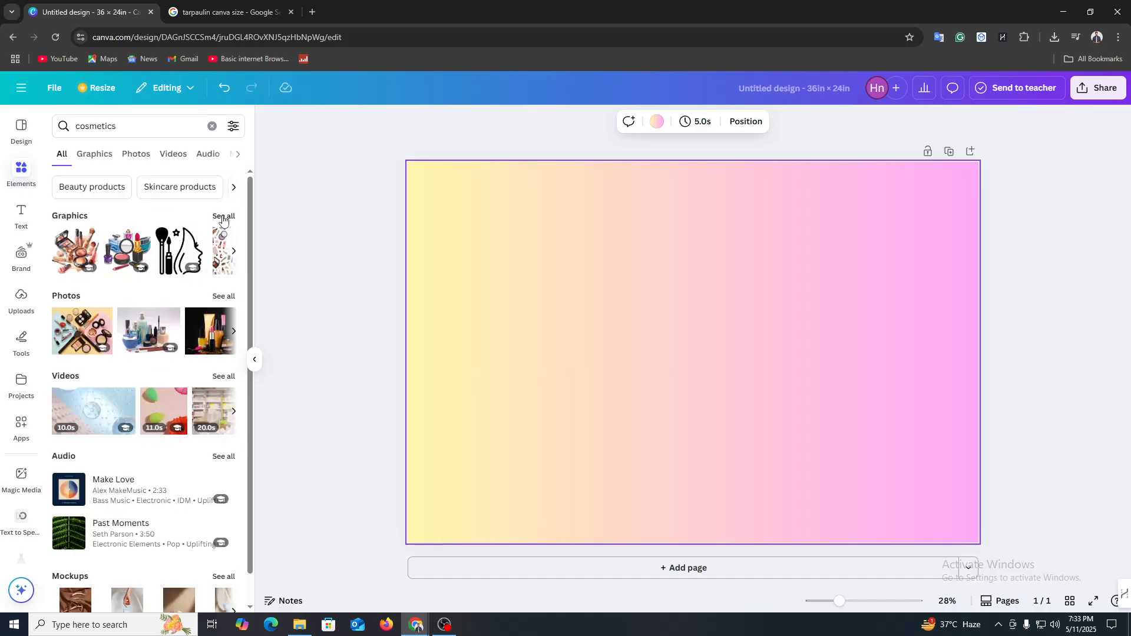
pyautogui.click(224, 216)
# Step: Add graphics of a makeup set, skincare containers, makeup tools, a glass of brushes and a woman applying makeup to the page
pyautogui.click(89, 230)
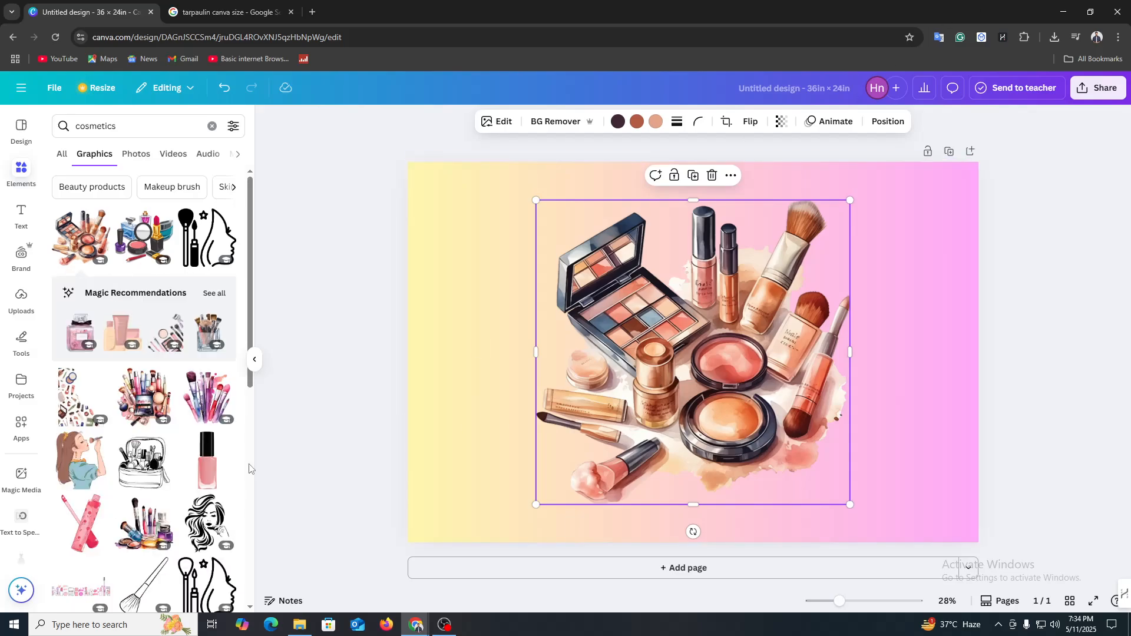
pyautogui.click(170, 334)
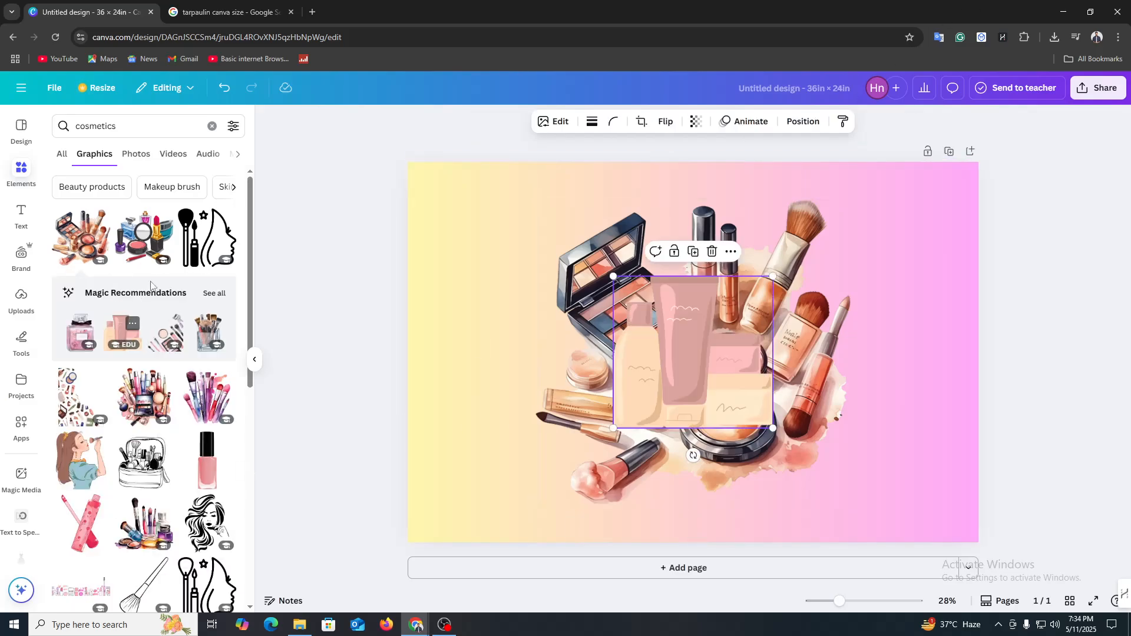
pyautogui.click(175, 339)
pyautogui.click(210, 335)
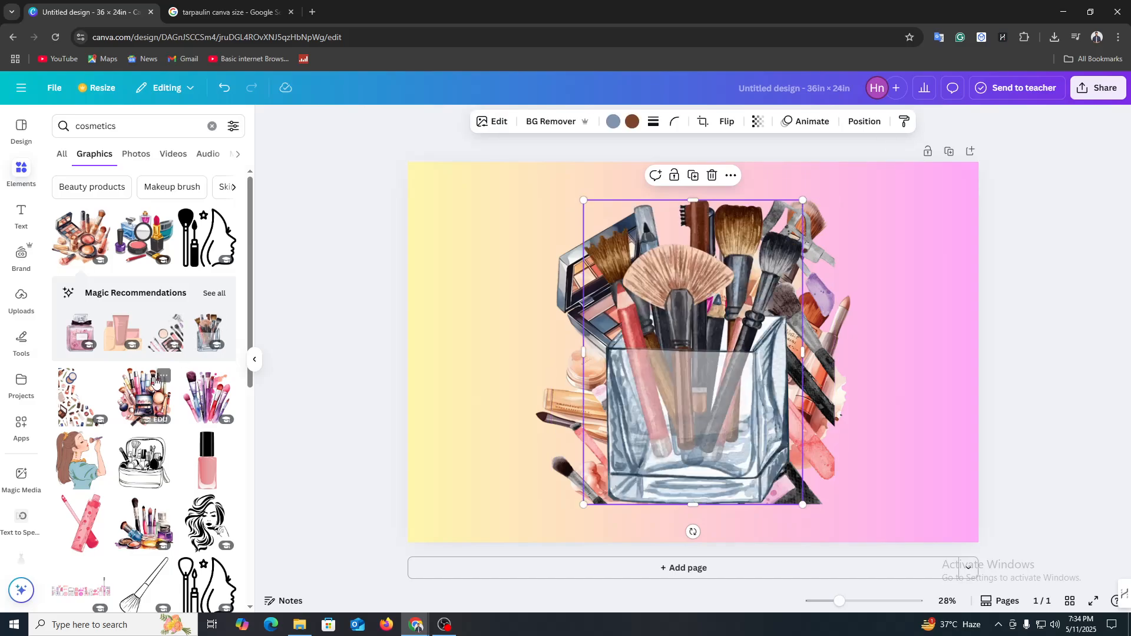
pyautogui.click(82, 463)
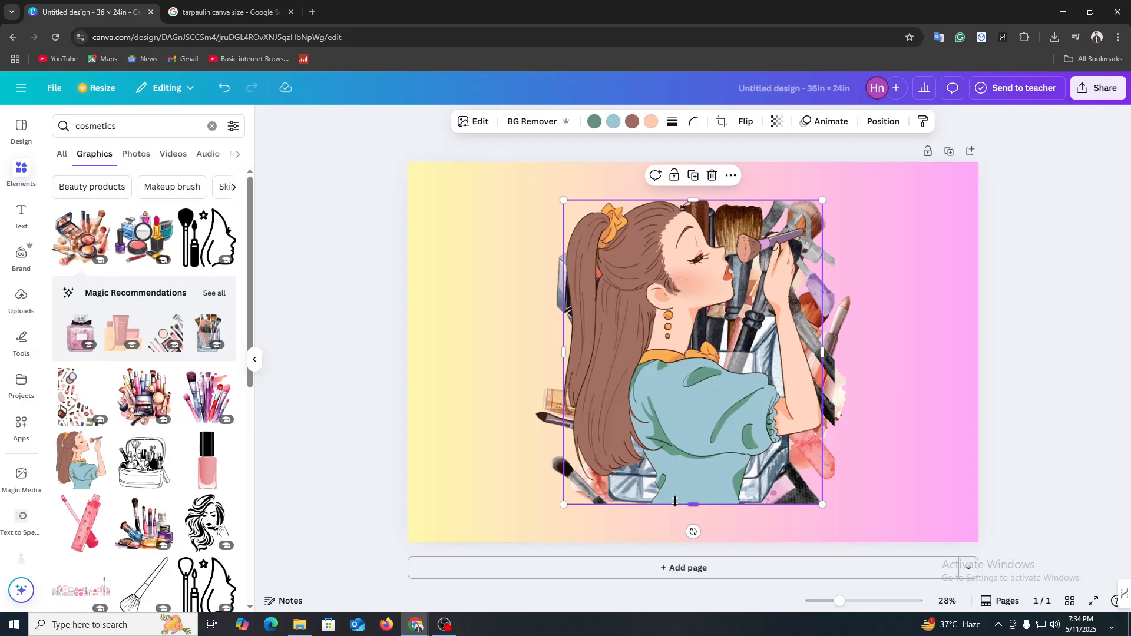
# Step: Add the long pink cosmetics border graphic and shrink it to a small strip along the middle of the page's bottom edge
pyautogui.click(80, 591)
pyautogui.moveTo(629, 374); pyautogui.dragTo(626, 495)
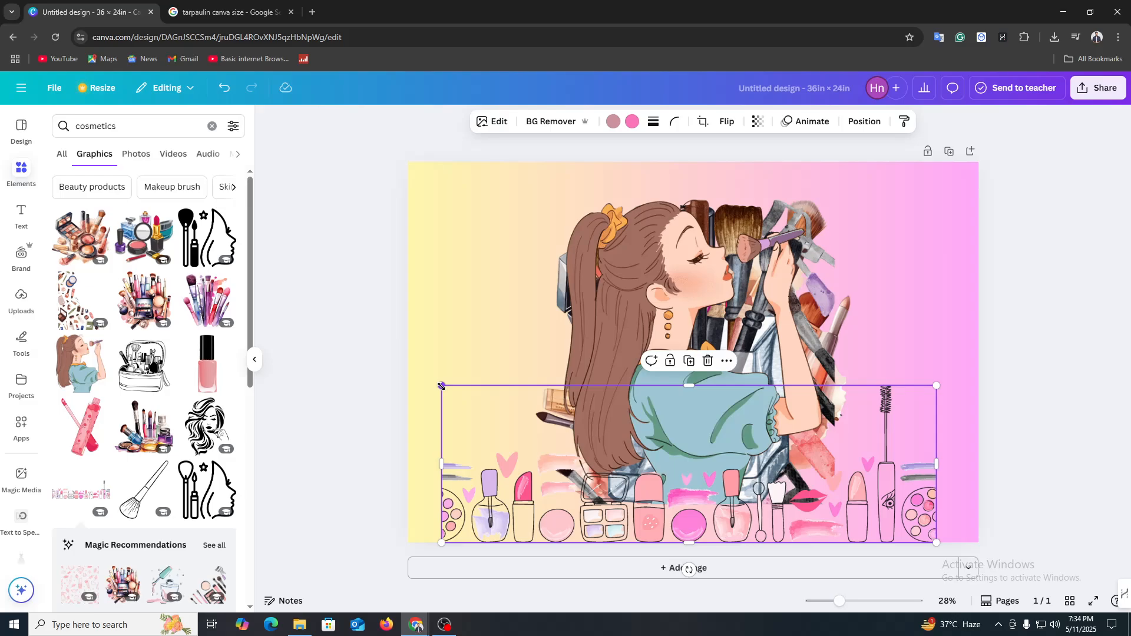
pyautogui.moveTo(441, 386); pyautogui.dragTo(720, 475)
pyautogui.moveTo(728, 514); pyautogui.dragTo(653, 520)
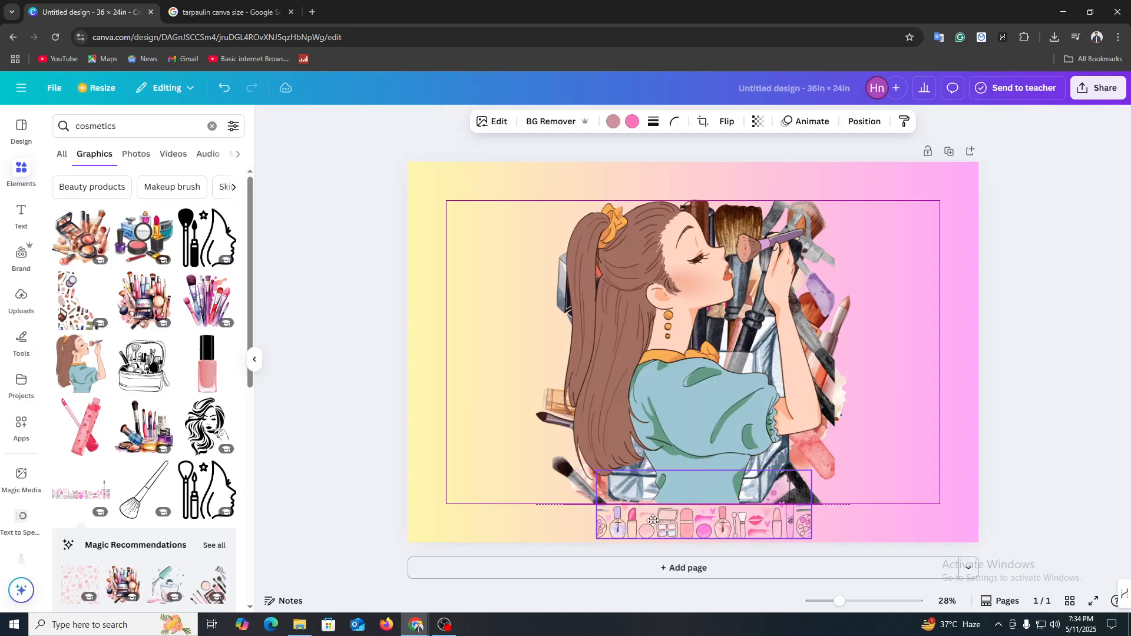
# Step: Shrink the woman applying makeup and place her in the page's lower-left corner
pyautogui.moveTo(643, 336); pyautogui.dragTo(492, 364)
pyautogui.moveTo(662, 235); pyautogui.dragTo(551, 369)
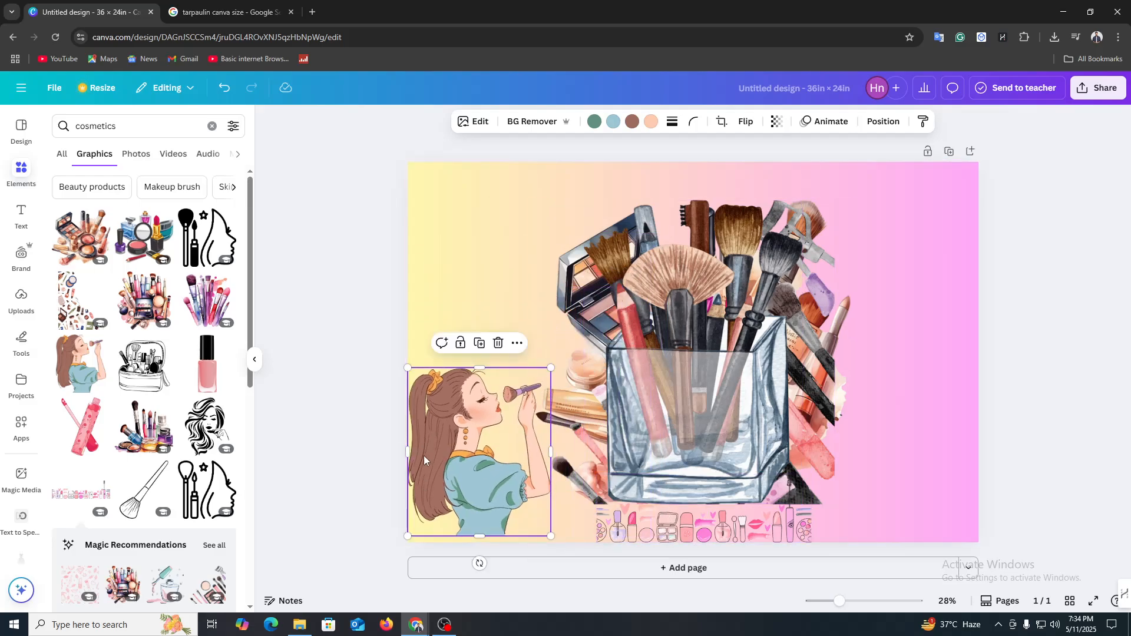
pyautogui.moveTo(424, 461); pyautogui.dragTo(425, 465)
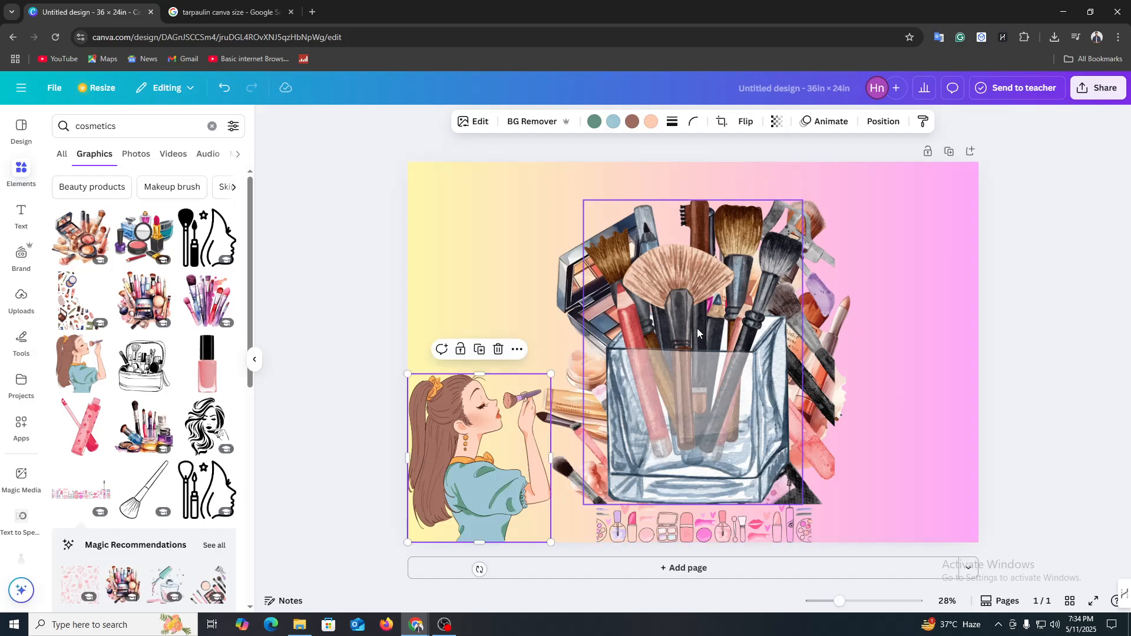
# Step: Shrink the glass of brushes and place it in the page's lower-right corner
pyautogui.click(779, 207)
pyautogui.moveTo(803, 200); pyautogui.dragTo(666, 390)
pyautogui.moveTo(631, 448)
pyautogui.mouseDown()
pyautogui.moveTo(903, 369)
pyautogui.moveTo(932, 488)
pyautogui.moveTo(956, 490)
pyautogui.mouseUp()
# Step: Move the pink cosmetics strip to the page's upper-left corner and make it smaller
pyautogui.click(684, 530)
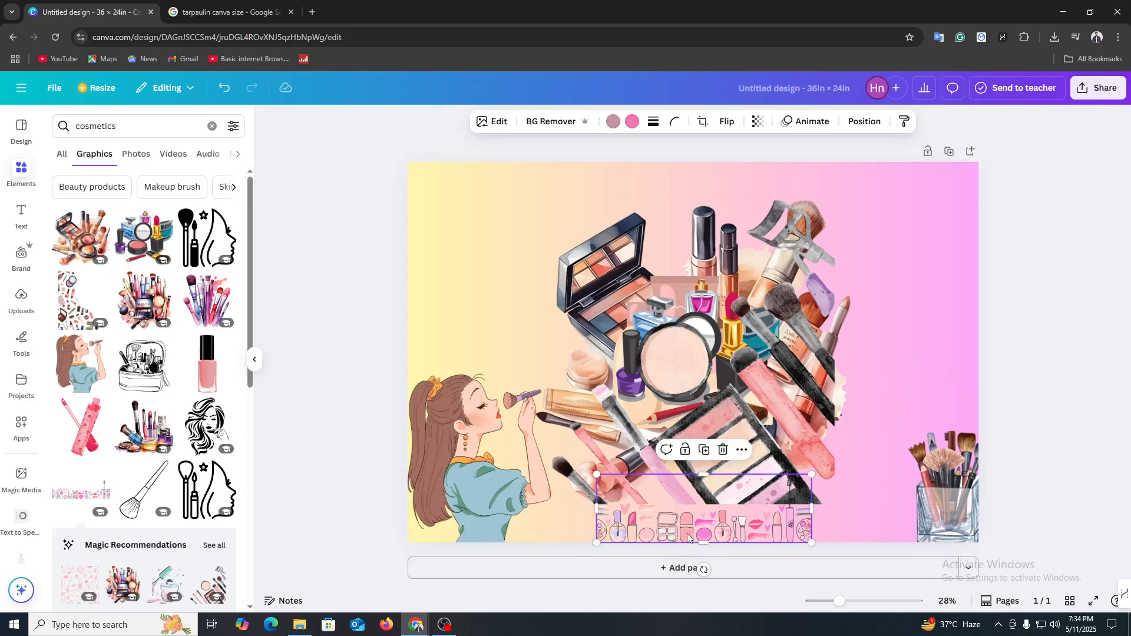
pyautogui.moveTo(684, 530)
pyautogui.mouseDown()
pyautogui.moveTo(485, 224)
pyautogui.moveTo(511, 206)
pyautogui.moveTo(499, 190)
pyautogui.moveTo(497, 224)
pyautogui.mouseUp()
pyautogui.moveTo(609, 175); pyautogui.dragTo(500, 195)
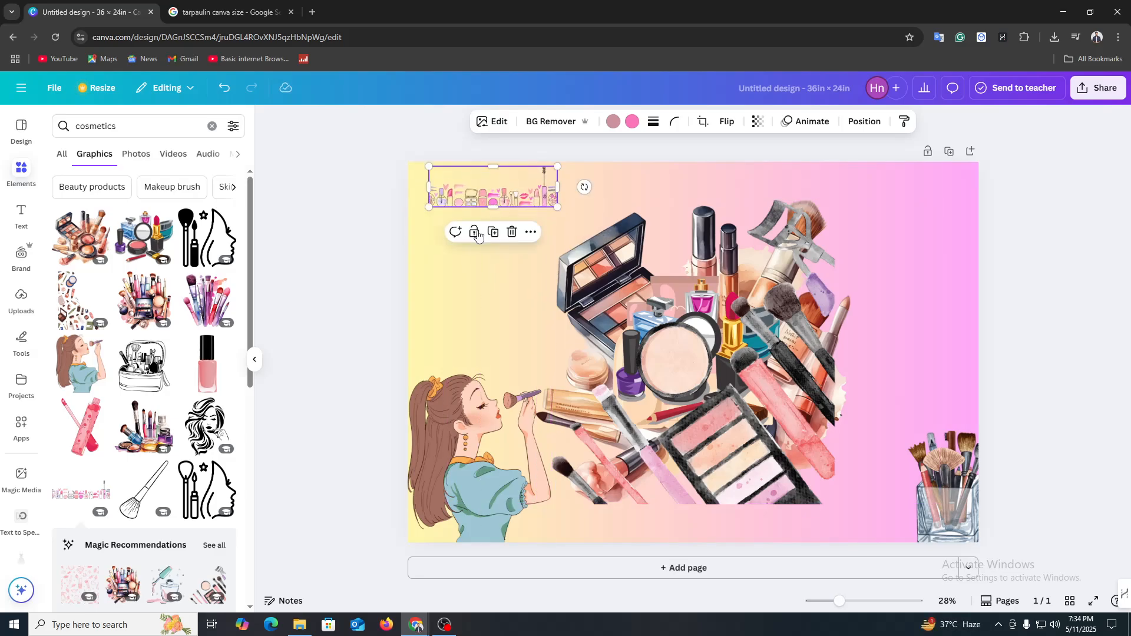
# Step: Shrink the makeup tools graphic into the page's lower-right corner, moving the glass of brushes up beside the pink cosmetics strip
pyautogui.click(507, 286)
pyautogui.click(592, 260)
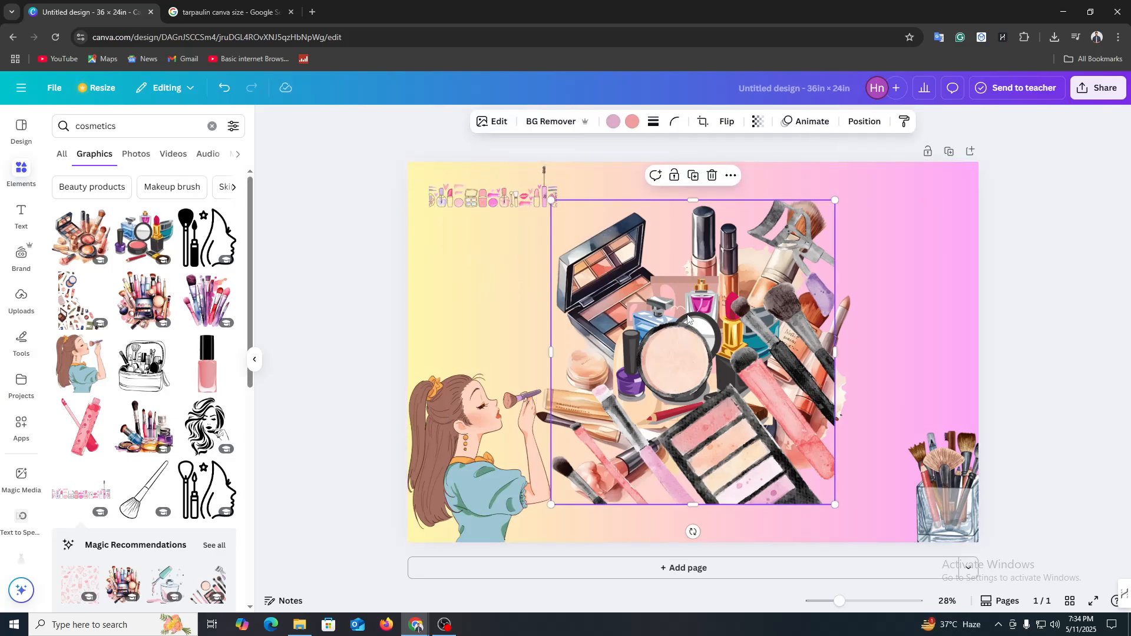
pyautogui.moveTo(592, 261); pyautogui.dragTo(629, 275)
pyautogui.moveTo(869, 218); pyautogui.dragTo(708, 384)
pyautogui.moveTo(654, 480); pyautogui.dragTo(710, 484)
pyautogui.moveTo(949, 495)
pyautogui.mouseDown()
pyautogui.moveTo(747, 371)
pyautogui.moveTo(588, 236)
pyautogui.mouseUp()
pyautogui.moveTo(735, 474)
pyautogui.mouseDown()
pyautogui.moveTo(885, 467)
pyautogui.moveTo(950, 495)
pyautogui.mouseUp()
pyautogui.click(916, 360)
pyautogui.click(915, 494)
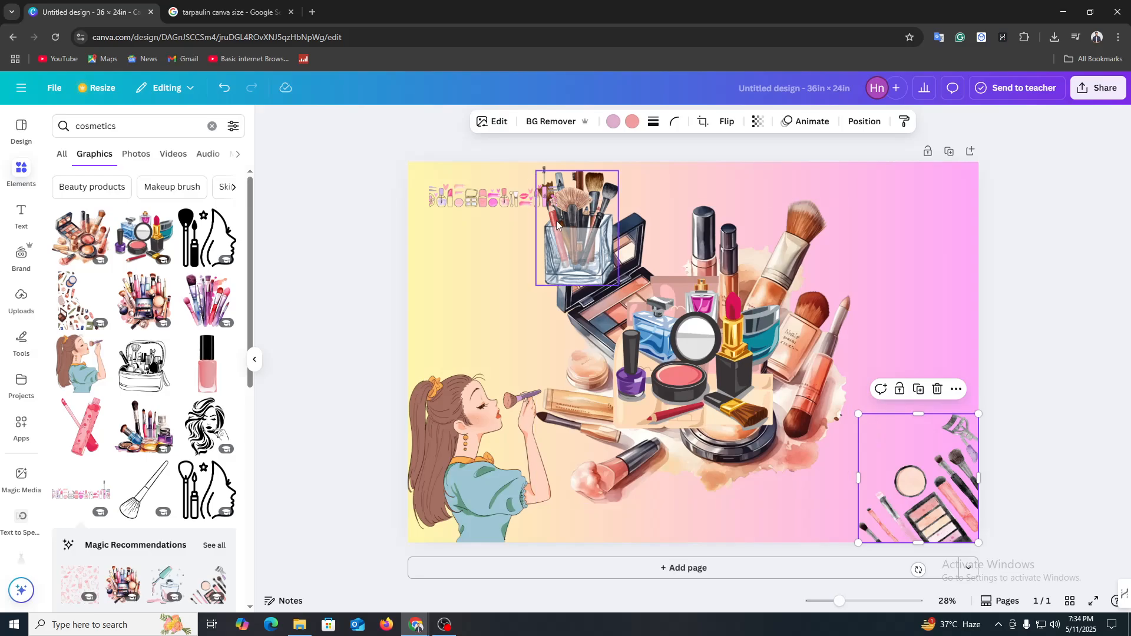
# Step: Place the glass of brushes at the middle of the bottom edge and shrink the colorful makeup set beside the right edge
pyautogui.moveTo(582, 259)
pyautogui.mouseDown()
pyautogui.moveTo(893, 298)
pyautogui.moveTo(711, 501)
pyautogui.moveTo(725, 522)
pyautogui.mouseUp()
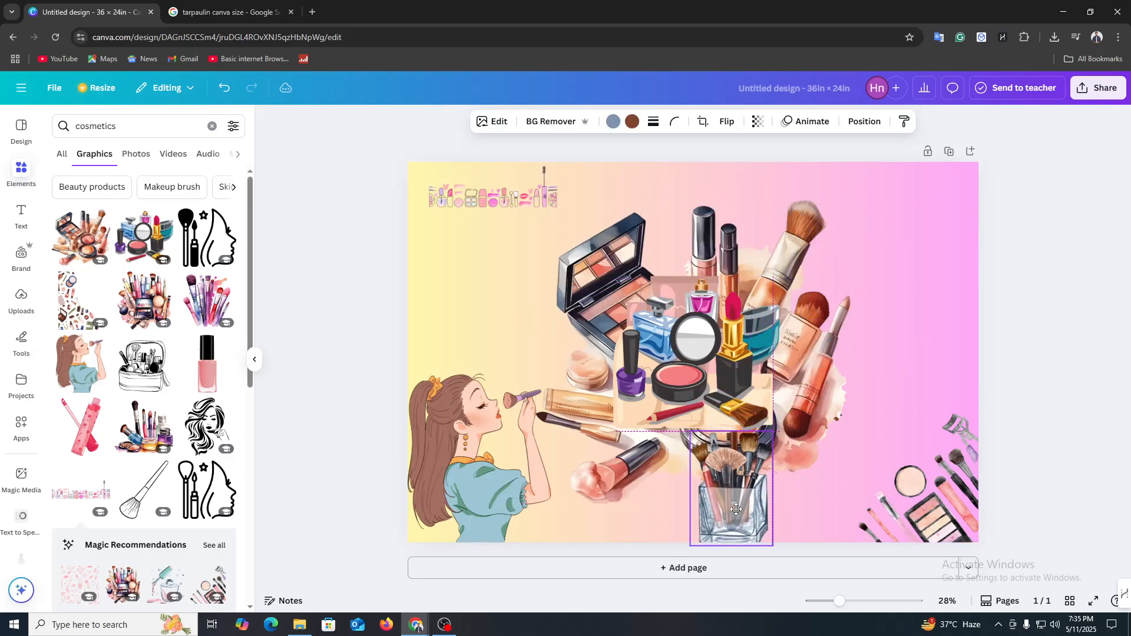
pyautogui.moveTo(670, 336)
pyautogui.mouseDown()
pyautogui.moveTo(869, 271)
pyautogui.moveTo(846, 227)
pyautogui.moveTo(825, 278)
pyautogui.mouseUp()
pyautogui.moveTo(935, 219); pyautogui.dragTo(867, 280)
pyautogui.moveTo(828, 312); pyautogui.dragTo(929, 333)
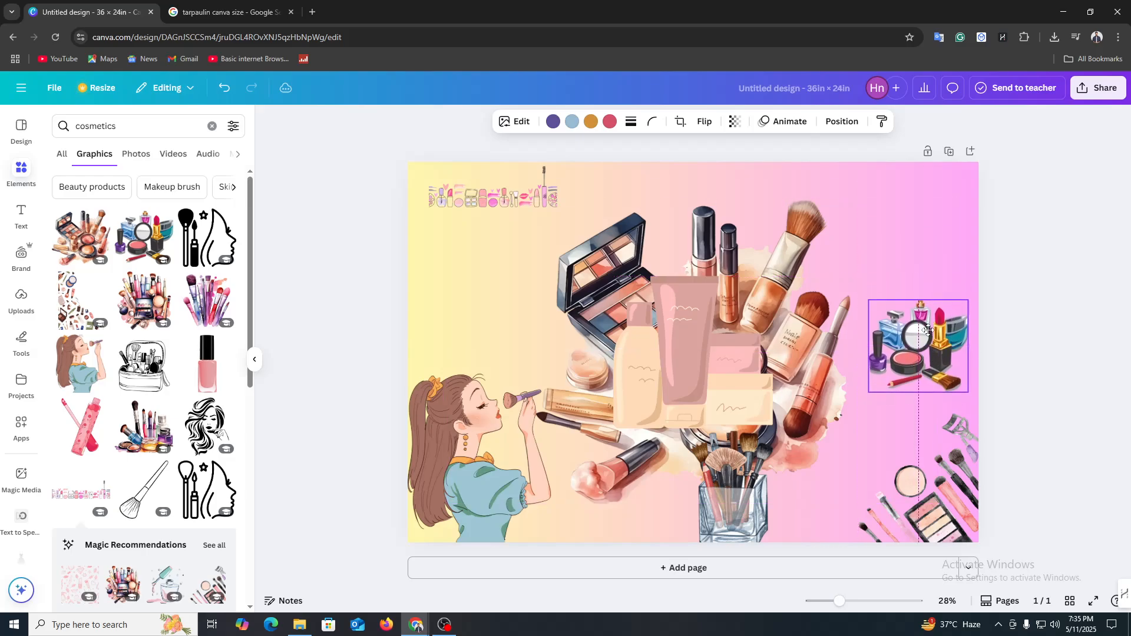
# Step: Move the skincare containers toward the lower right of the page and the woman to its right edge
pyautogui.click(642, 374)
pyautogui.moveTo(642, 374); pyautogui.dragTo(963, 333)
pyautogui.moveTo(603, 400)
pyautogui.mouseDown()
pyautogui.moveTo(476, 481)
pyautogui.moveTo(909, 498)
pyautogui.moveTo(470, 461)
pyautogui.mouseUp()
# Step: Move the makeup tools graphic to the page's lower-left corner and flip it horizontally
pyautogui.click(922, 492)
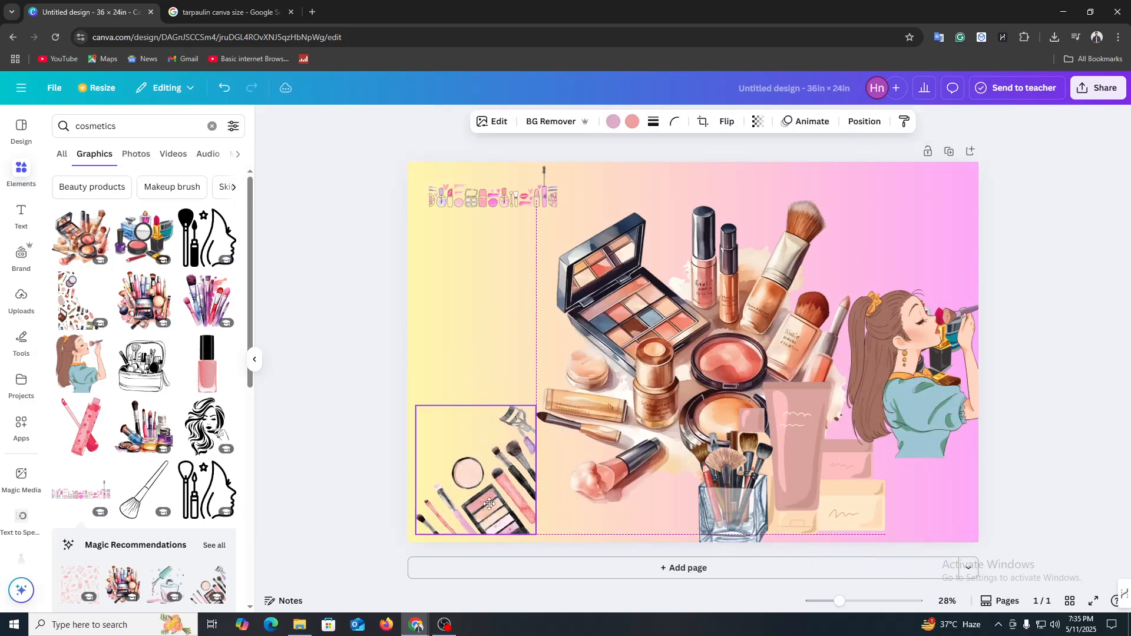
pyautogui.click(727, 122)
pyautogui.click(734, 152)
pyautogui.moveTo(452, 493); pyautogui.dragTo(444, 505)
# Step: Place the skincare containers in the page's lower-right corner and move the woman beside the glass of brushes at the bottom
pyautogui.moveTo(784, 473); pyautogui.dragTo(877, 492)
pyautogui.moveTo(893, 357); pyautogui.dragTo(620, 457)
# Step: Shrink the watercolor makeup set and move it to the upper right, and move the colorful makeup set left of the page's center
pyautogui.moveTo(715, 290); pyautogui.dragTo(761, 237)
pyautogui.moveTo(894, 151); pyautogui.dragTo(772, 270)
pyautogui.moveTo(687, 339); pyautogui.dragTo(798, 246)
pyautogui.moveTo(908, 351); pyautogui.dragTo(574, 313)
# Step: Enlarge the woman applying makeup and position her at the bottom center, just left of the glass of brushes
pyautogui.click(705, 400)
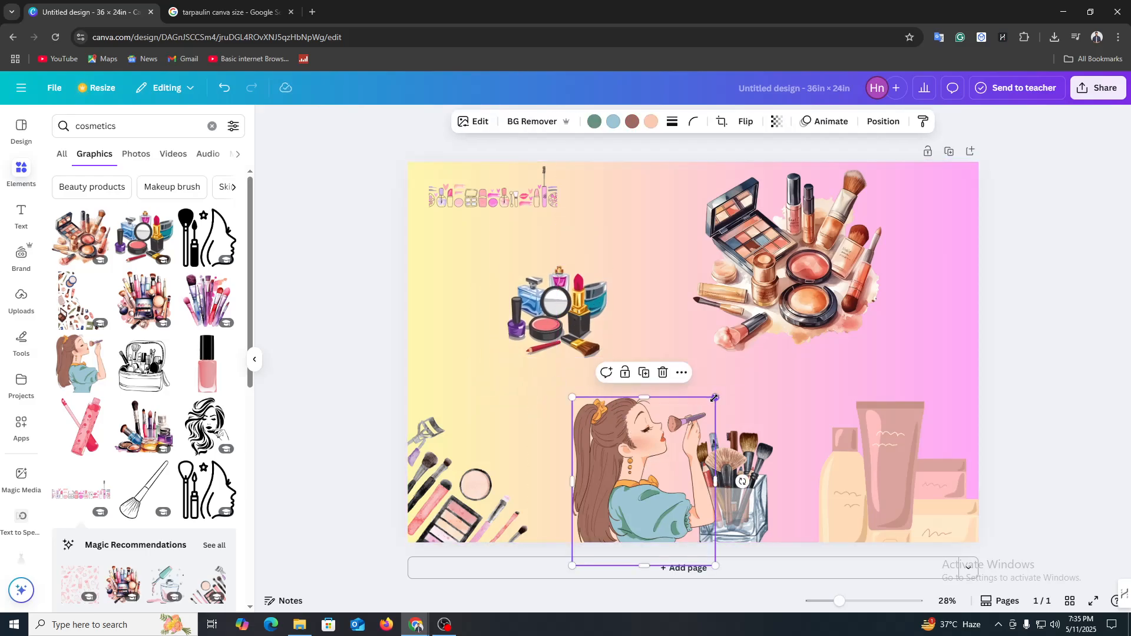
pyautogui.moveTo(707, 395); pyautogui.dragTo(788, 313)
pyautogui.moveTo(642, 518); pyautogui.dragTo(581, 516)
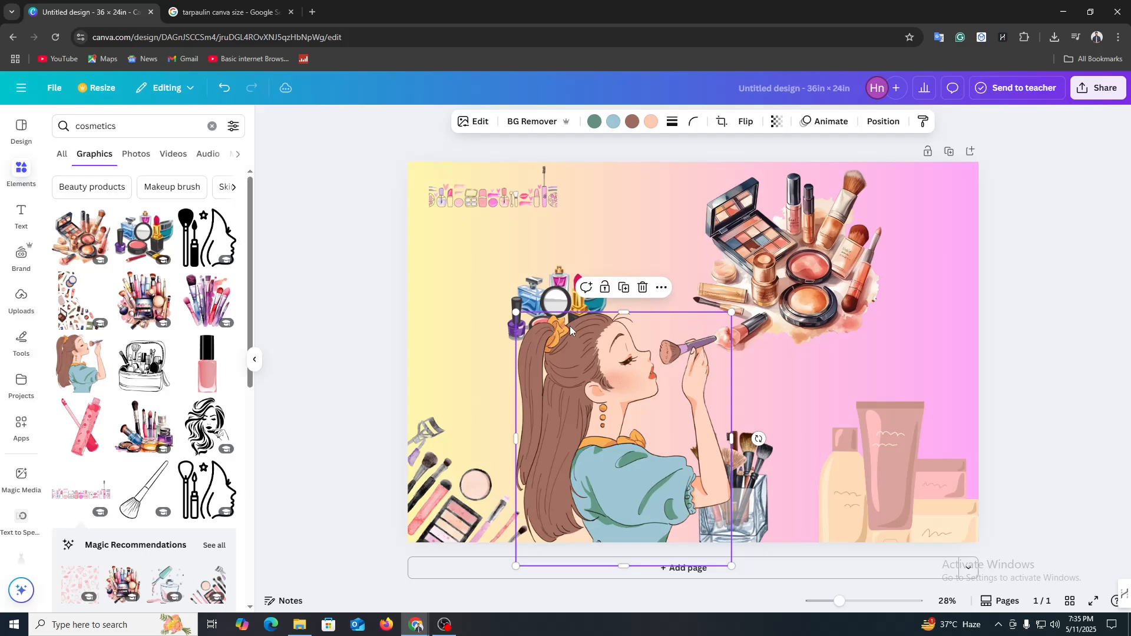
# Step: Move the colorful makeup set partly off the page's left edge and the watercolor makeup set into the upper-right corner
pyautogui.moveTo(568, 311); pyautogui.dragTo(402, 296)
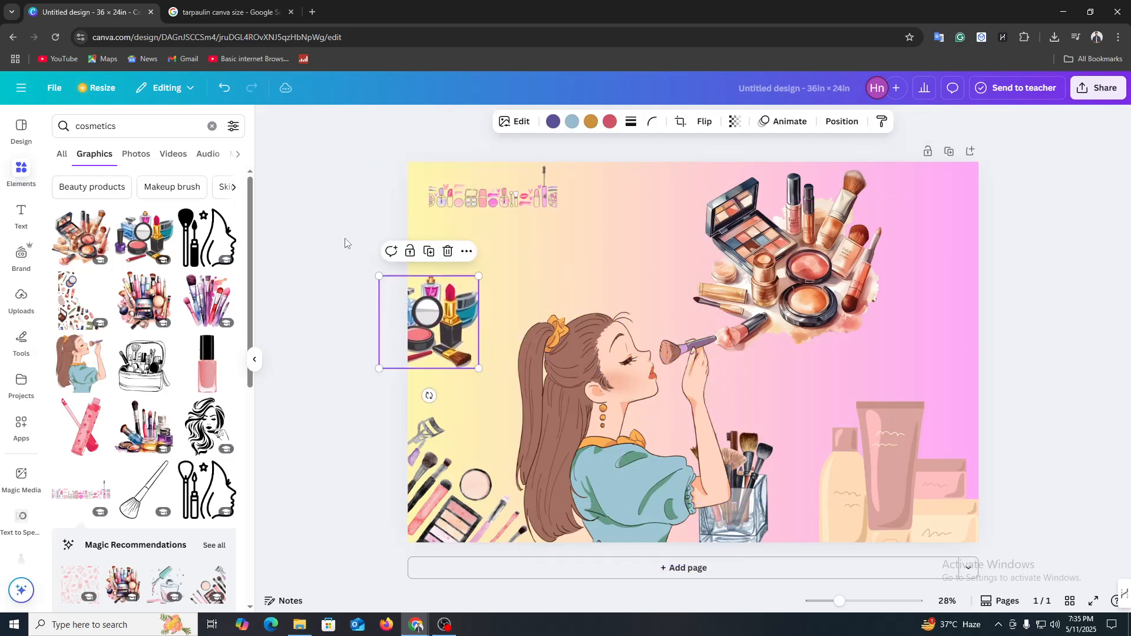
pyautogui.click(346, 242)
pyautogui.moveTo(787, 289); pyautogui.dragTo(883, 277)
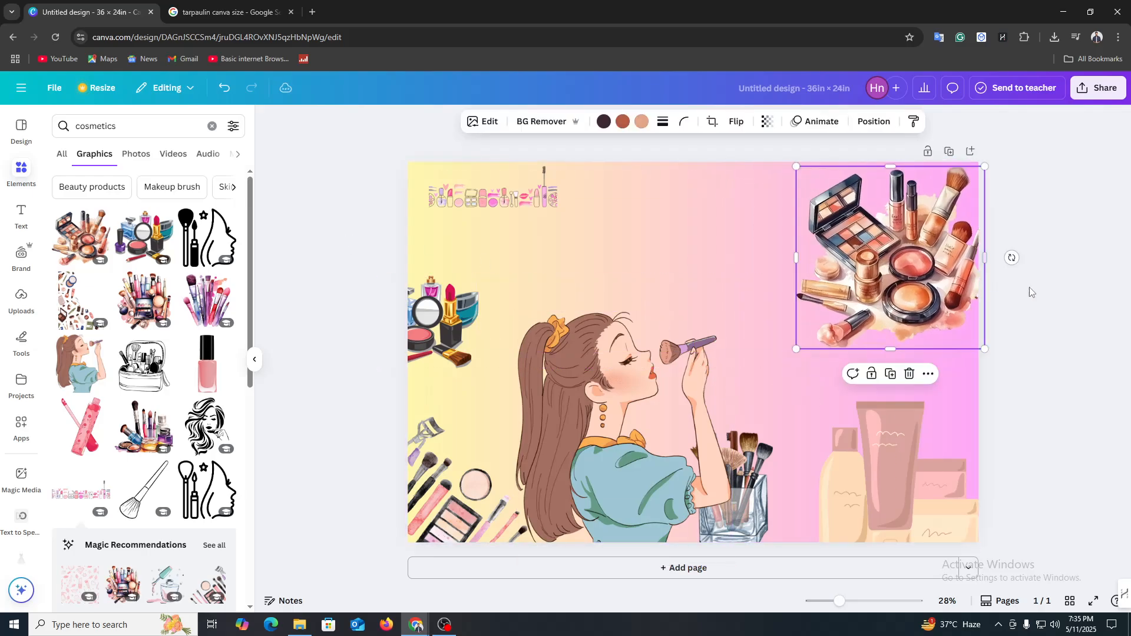
pyautogui.click(1014, 329)
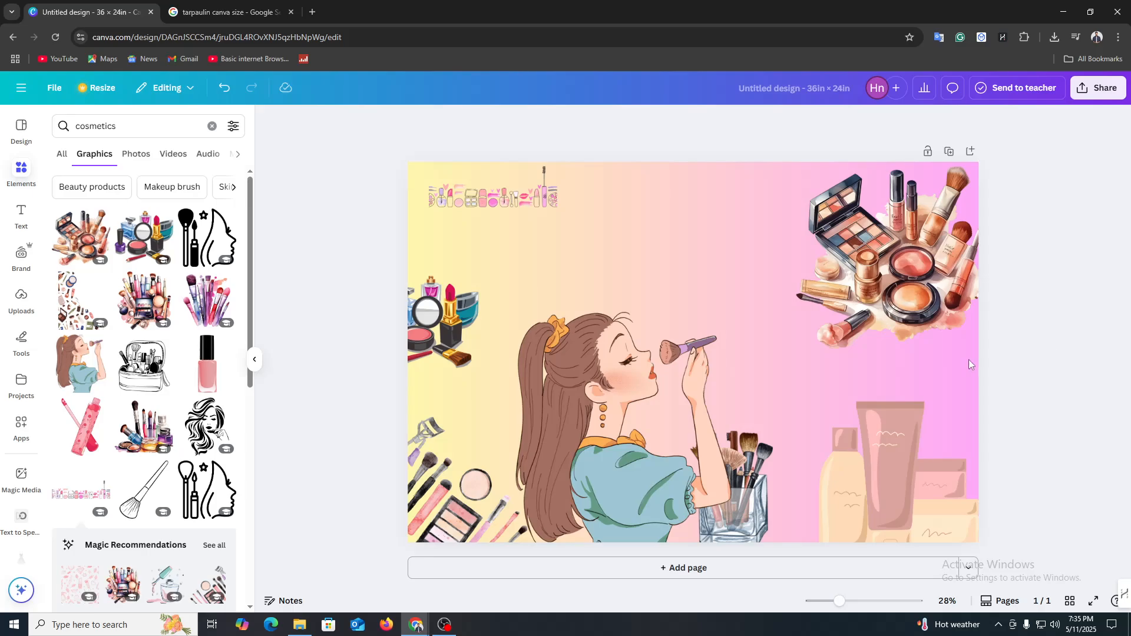
# Step: Add a heading reading "Cosmetic" above the woman on the page
pyautogui.click(21, 217)
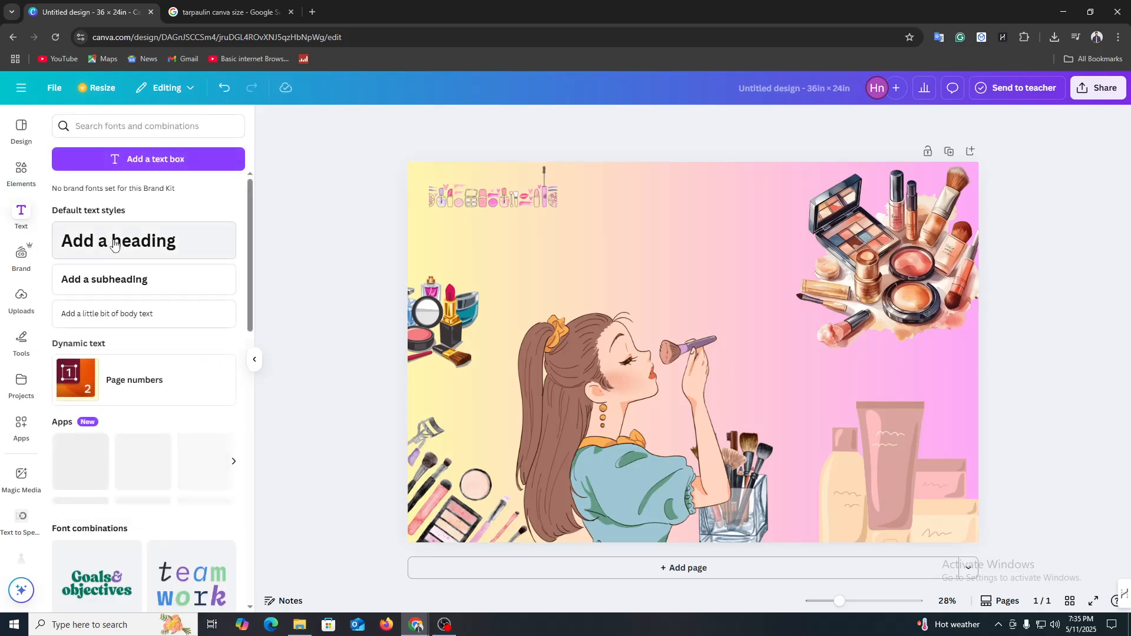
pyautogui.moveTo(114, 245); pyautogui.dragTo(629, 253)
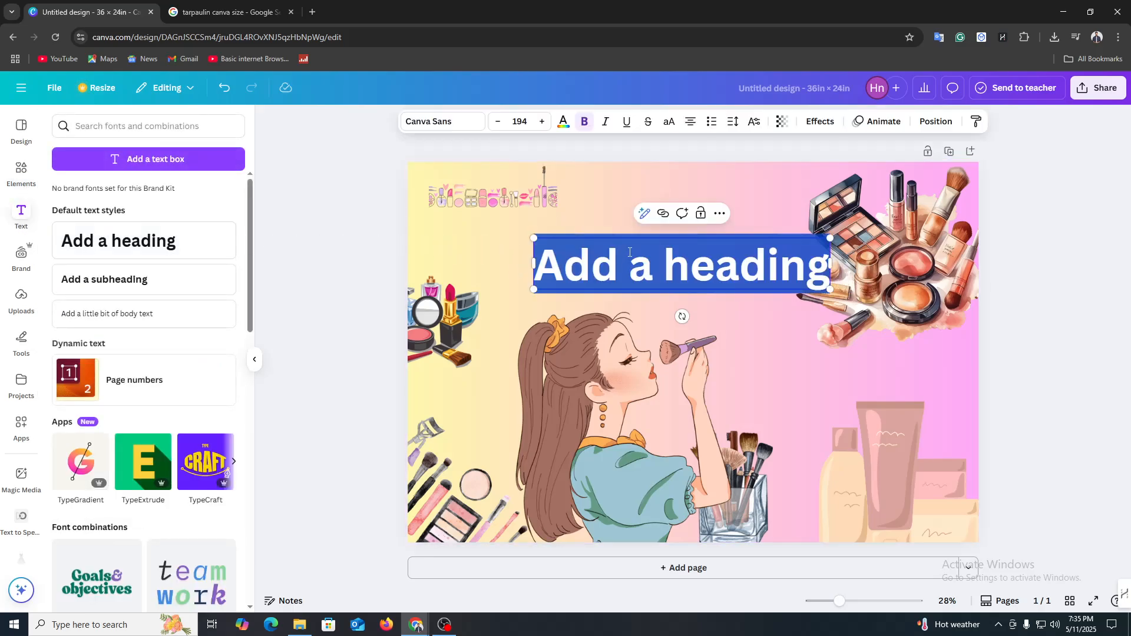
pyautogui.write('Cosmetic')
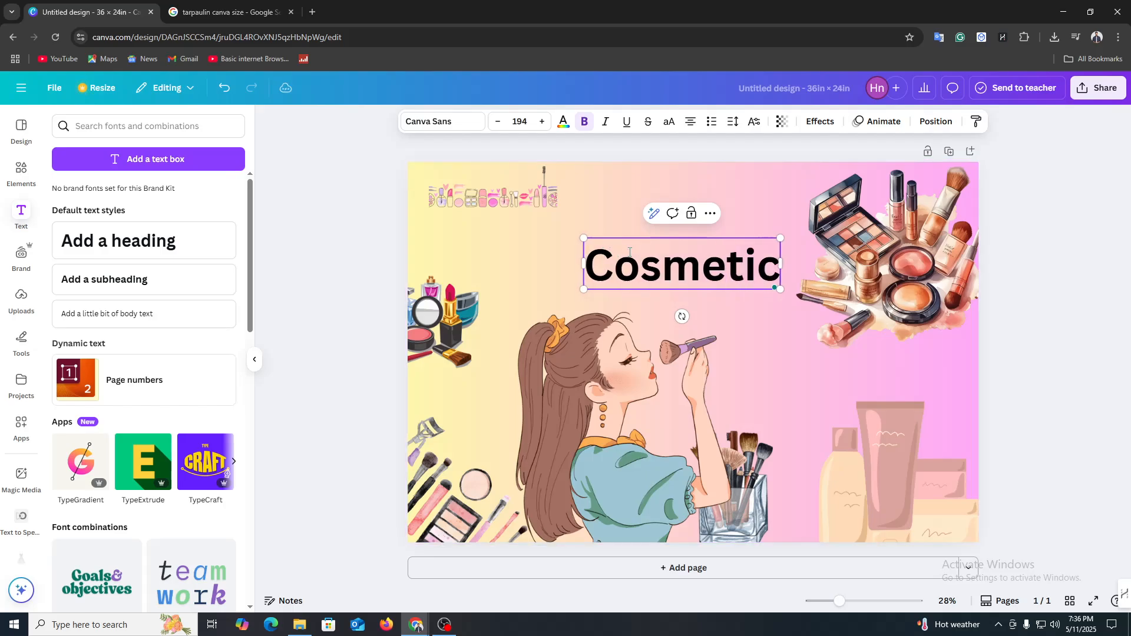
pyautogui.click(355, 219)
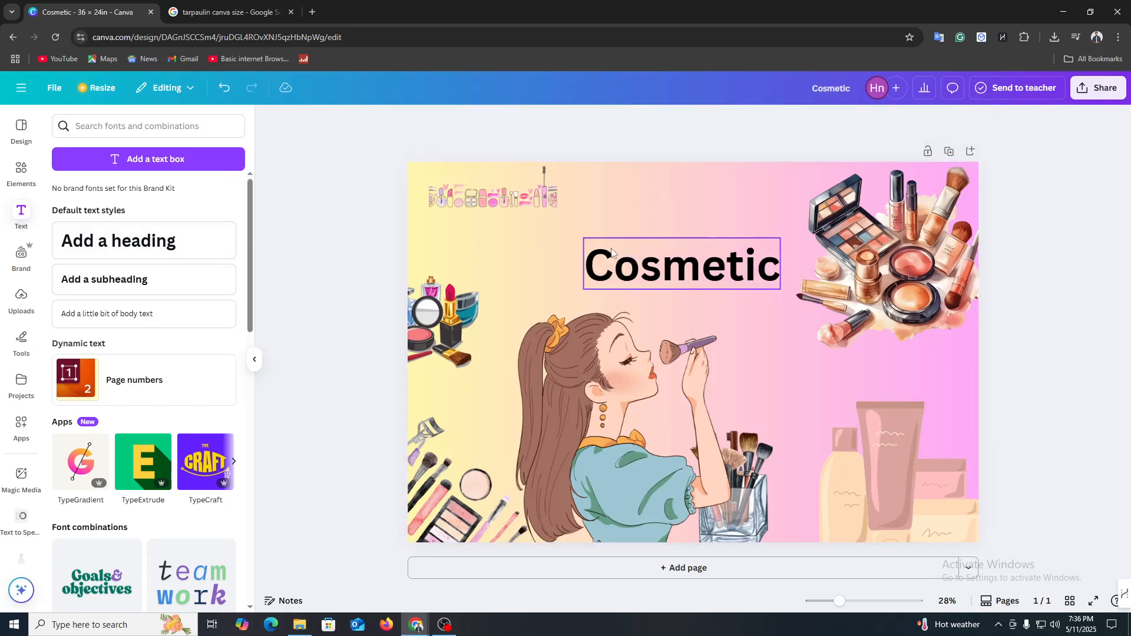
# Step: Change the "Cosmetic" heading's font to Brittany
pyautogui.click(627, 265)
pyautogui.click(416, 112)
pyautogui.click(625, 263)
pyautogui.click(438, 122)
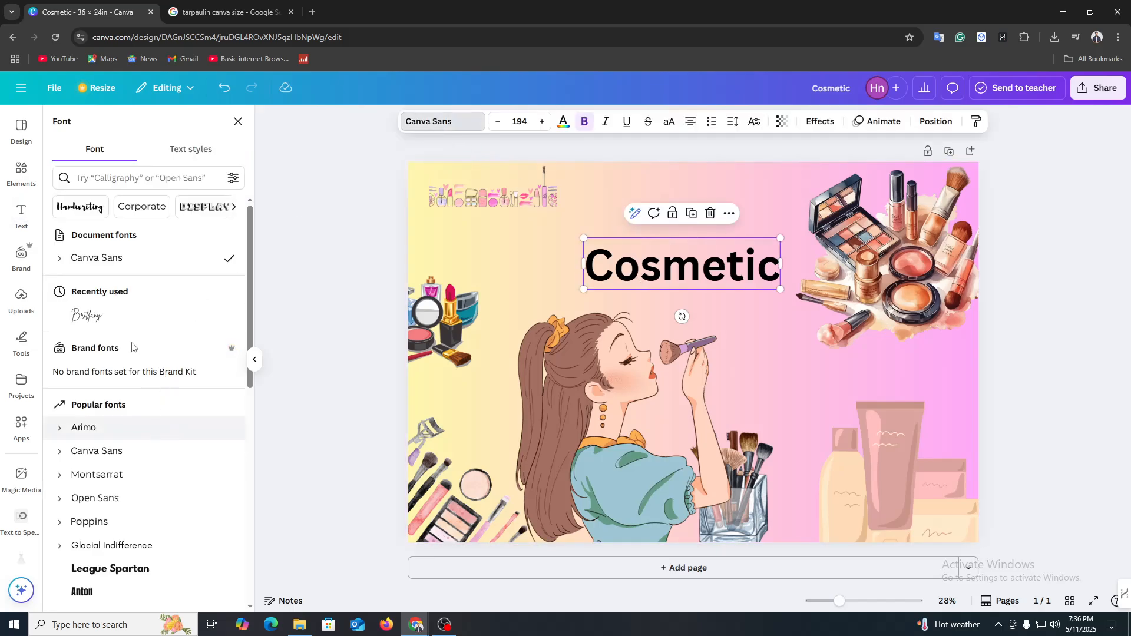
pyautogui.click(122, 318)
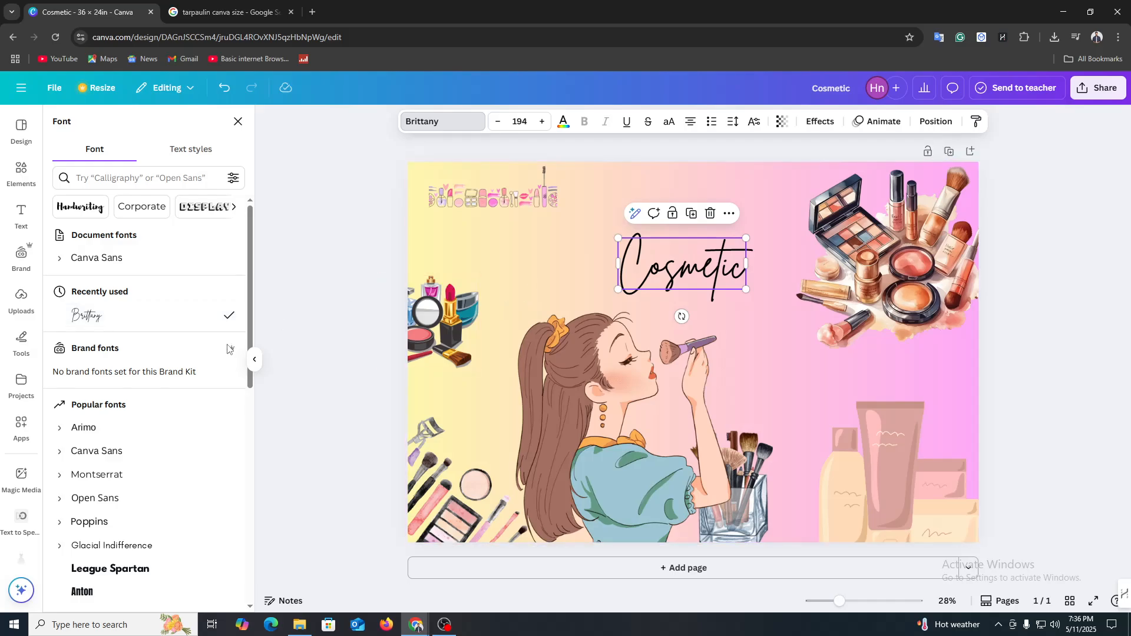
pyautogui.scroll(-5, 152, 412)
pyautogui.click(108, 465)
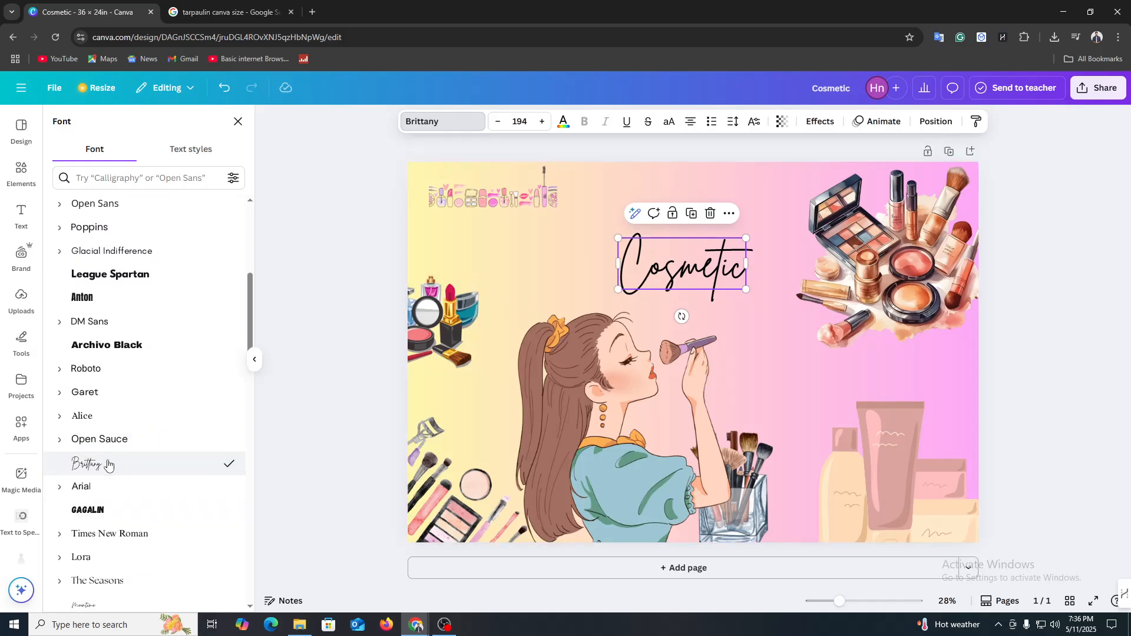
# Step: Enlarge the "Cosmetic" heading to about size 284 and place it between the pink strip and the watercolor makeup set
pyautogui.moveTo(746, 289); pyautogui.dragTo(871, 360)
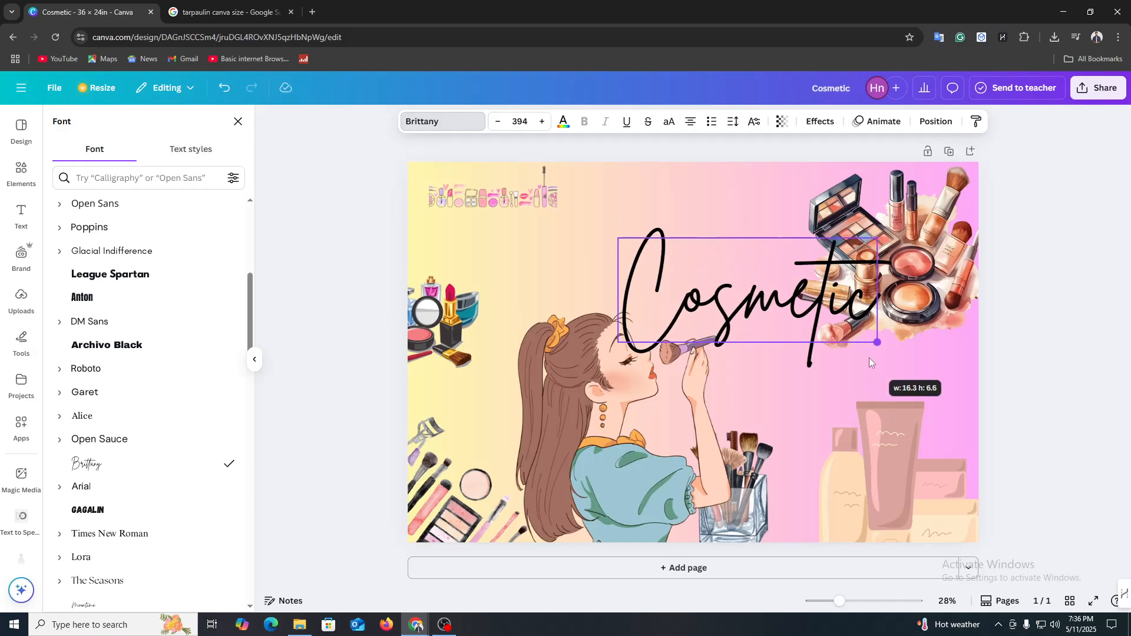
pyautogui.moveTo(616, 254); pyautogui.dragTo(542, 211)
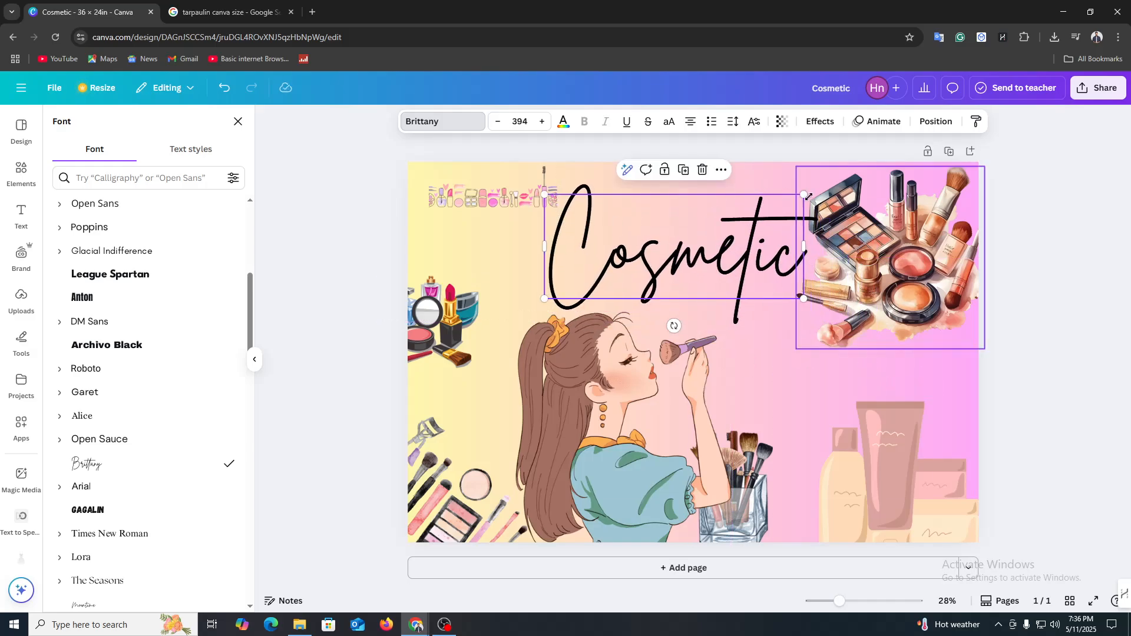
pyautogui.moveTo(805, 195); pyautogui.dragTo(732, 225)
pyautogui.moveTo(666, 253); pyautogui.dragTo(715, 254)
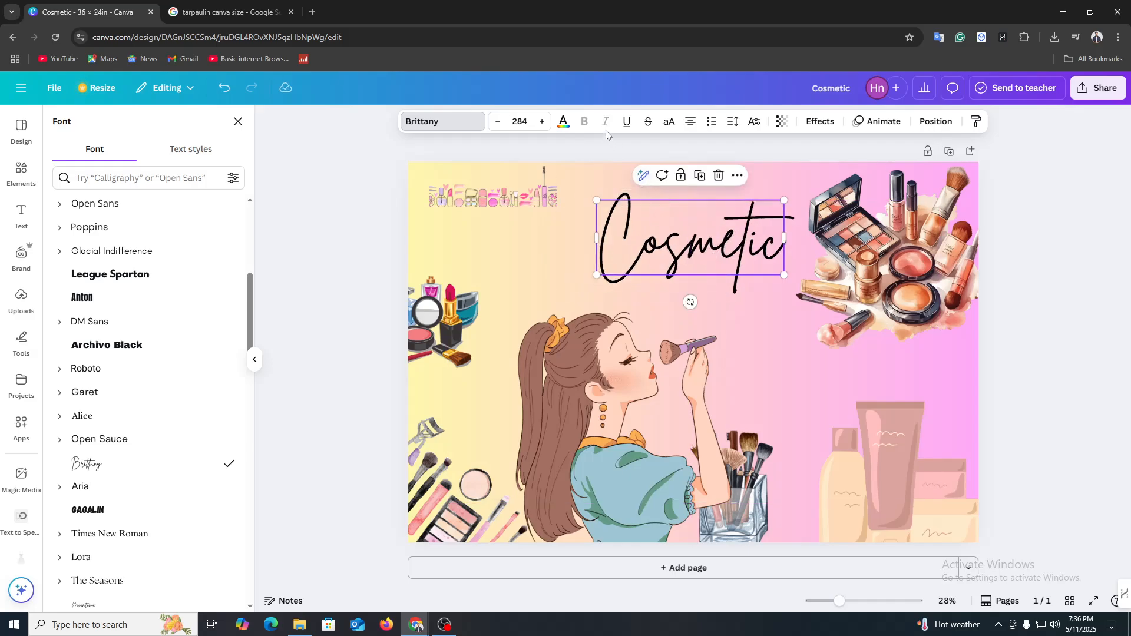
# Step: Try several photo colors on the "Cosmetic" heading, including light pink and charcoal, and settle on dark slate gray
pyautogui.click(569, 129)
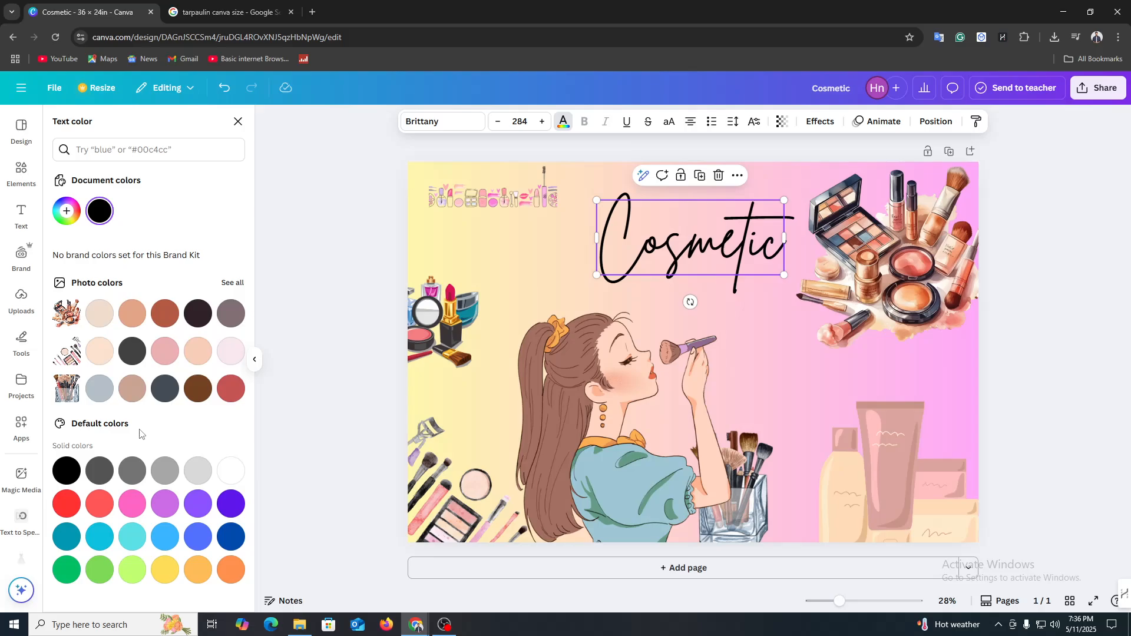
pyautogui.click(165, 351)
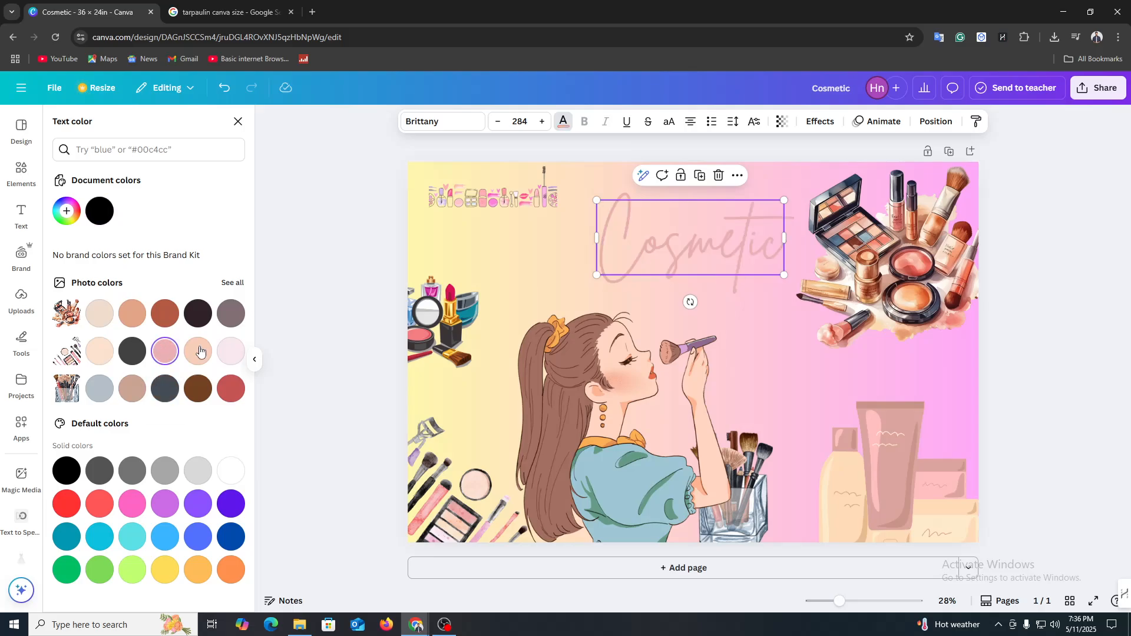
pyautogui.click(131, 318)
pyautogui.click(132, 351)
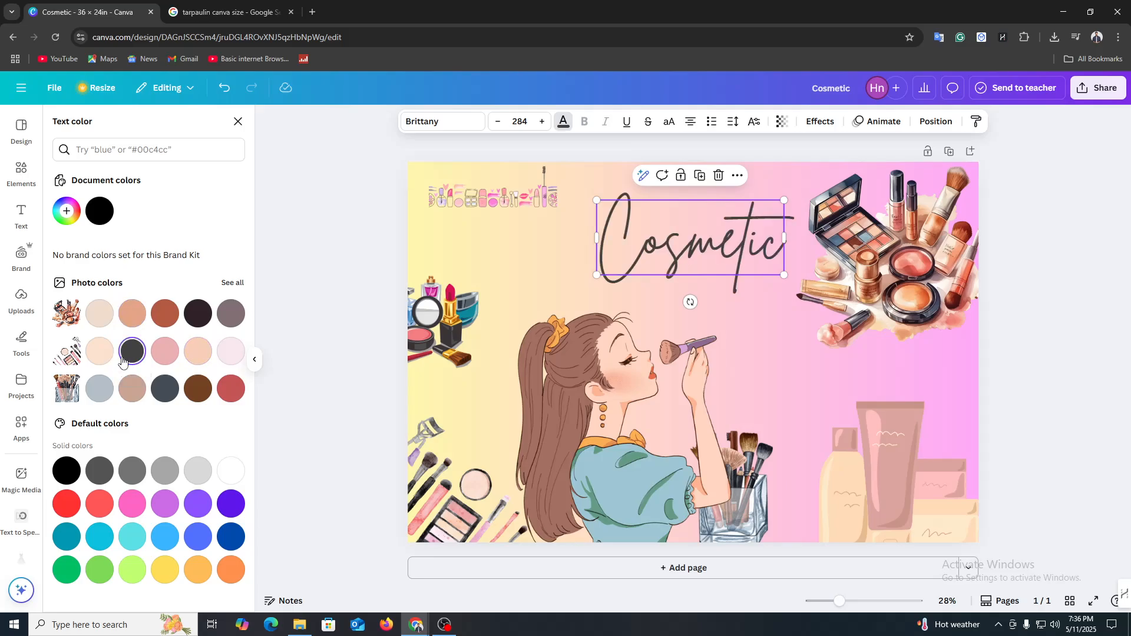
pyautogui.click(100, 391)
pyautogui.click(132, 392)
pyautogui.click(167, 391)
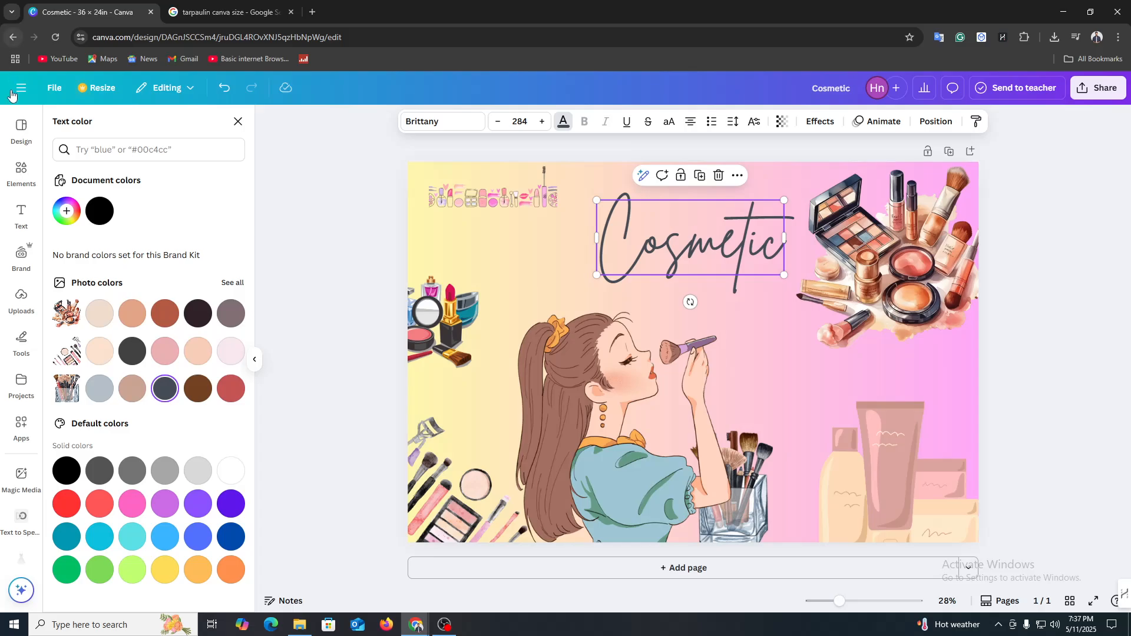
pyautogui.click(21, 300)
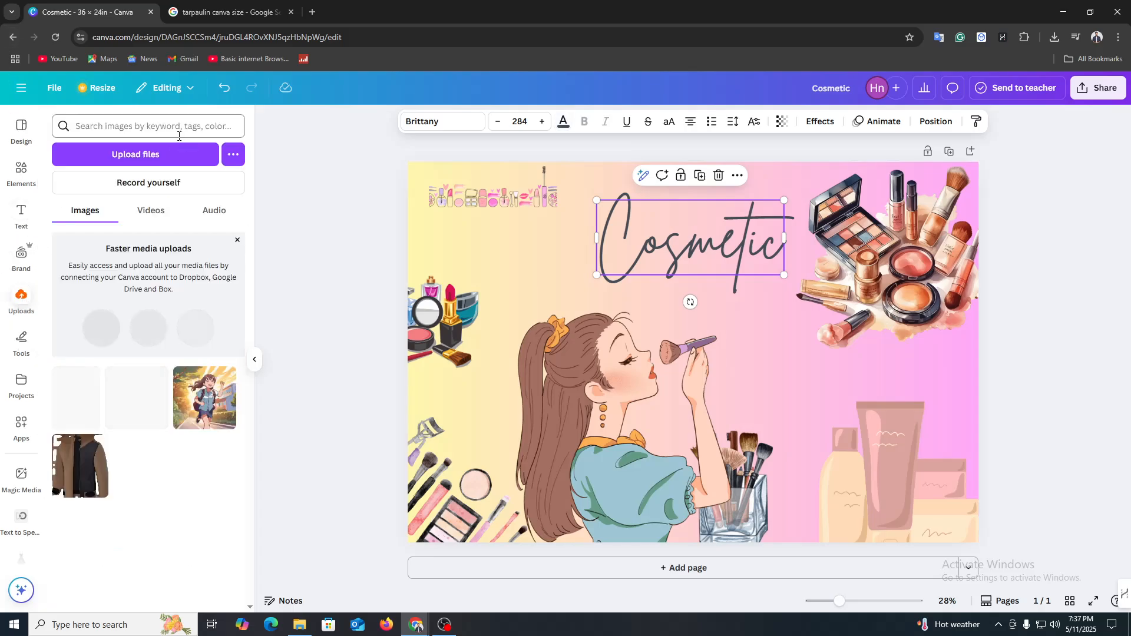
pyautogui.click(163, 154)
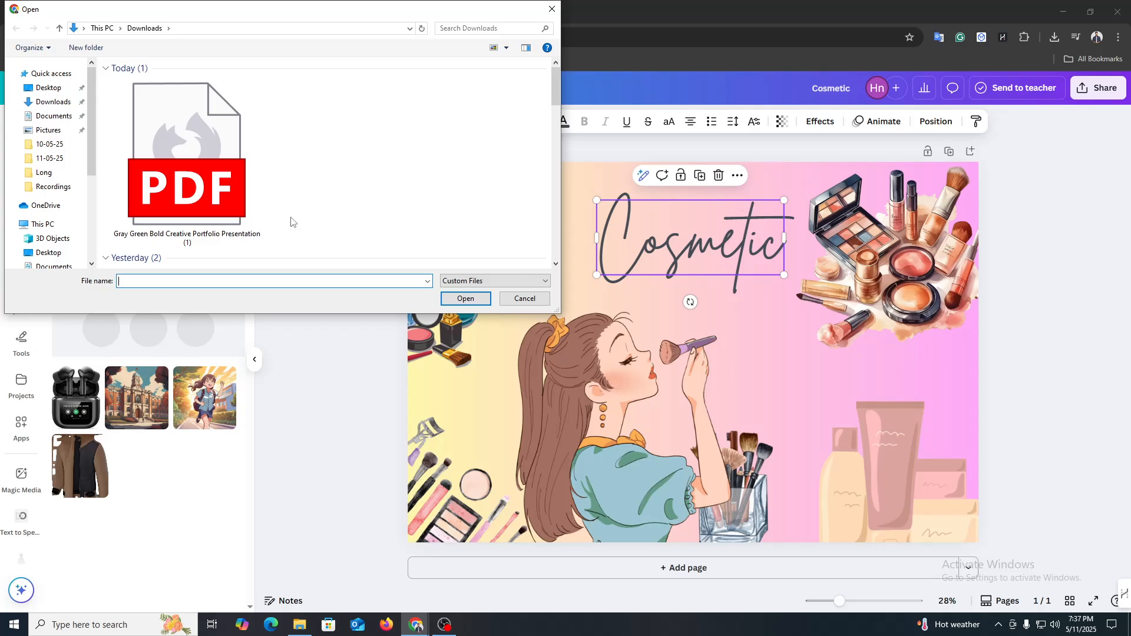
pyautogui.click(551, 9)
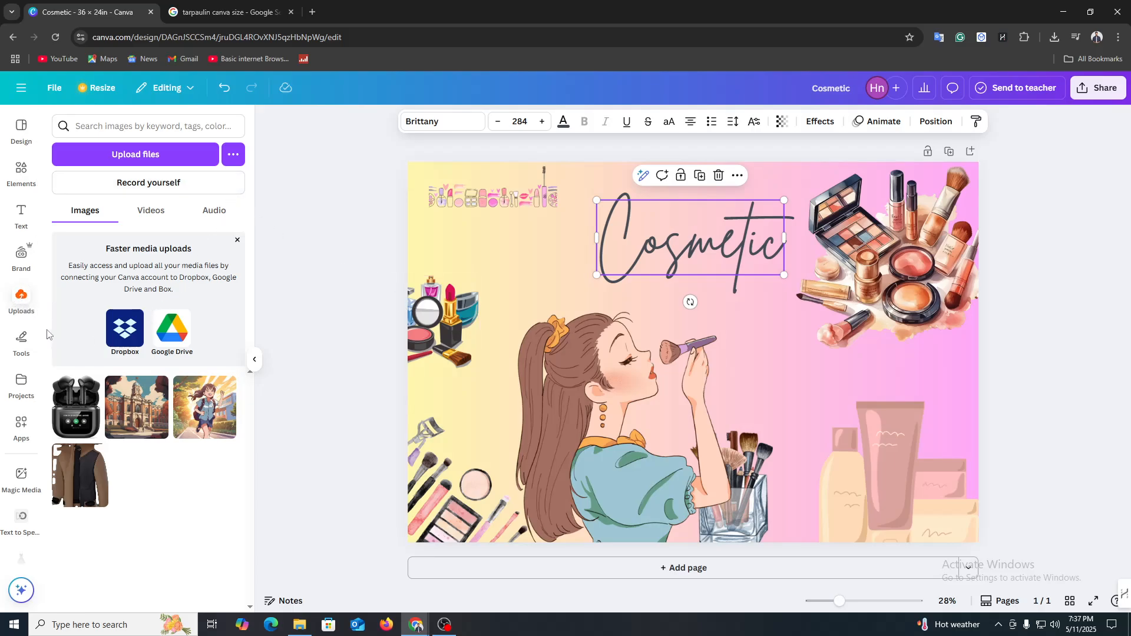
# Step: Search graphics for "ballons", add the multicolored balloon bunch and place it over the skincare bottles
pyautogui.click(21, 167)
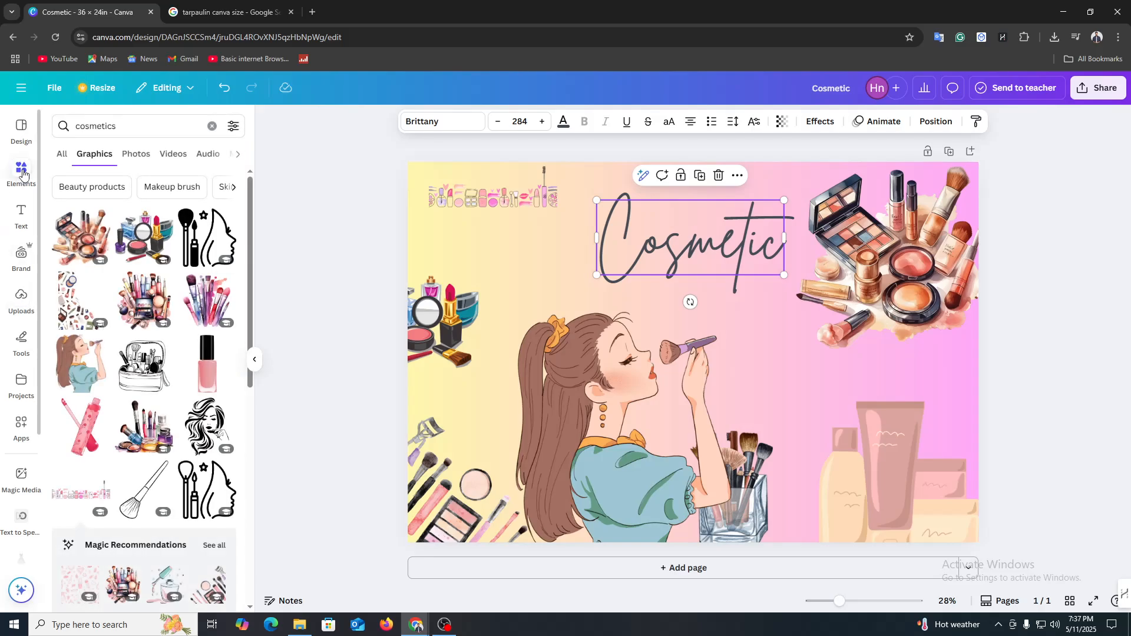
pyautogui.doubleClick(120, 126)
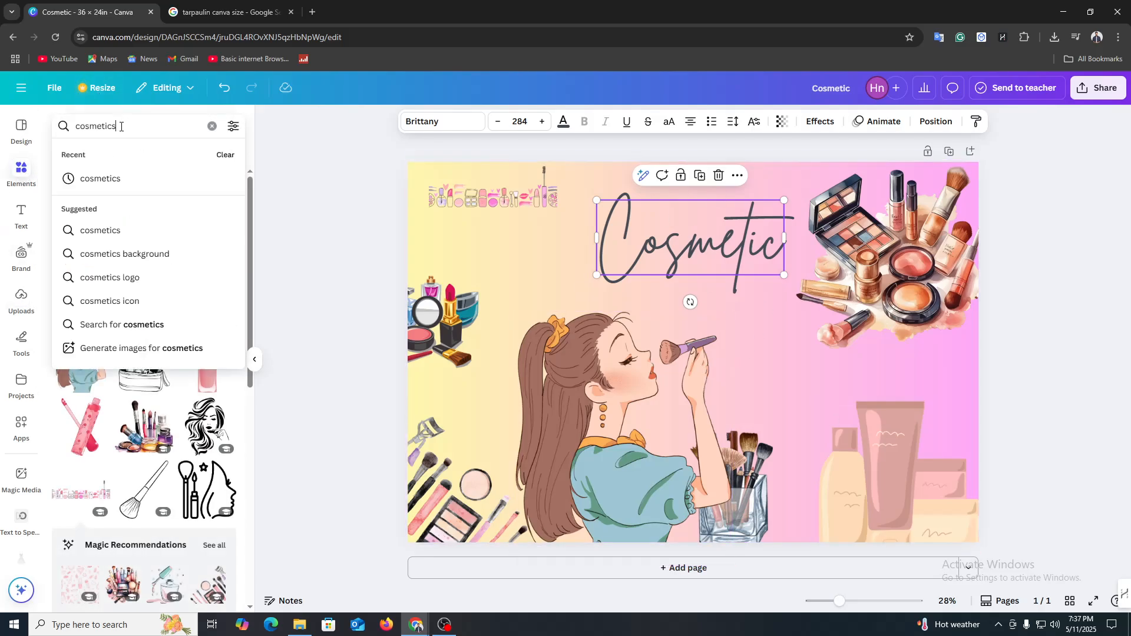
pyautogui.write('ballons')
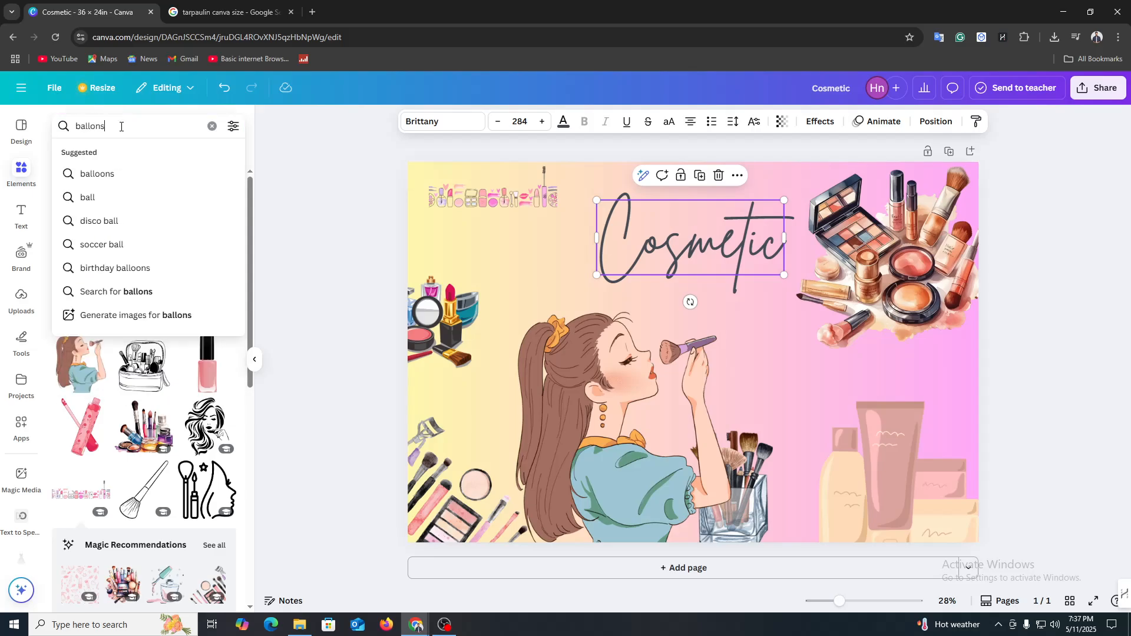
pyautogui.press('Return')
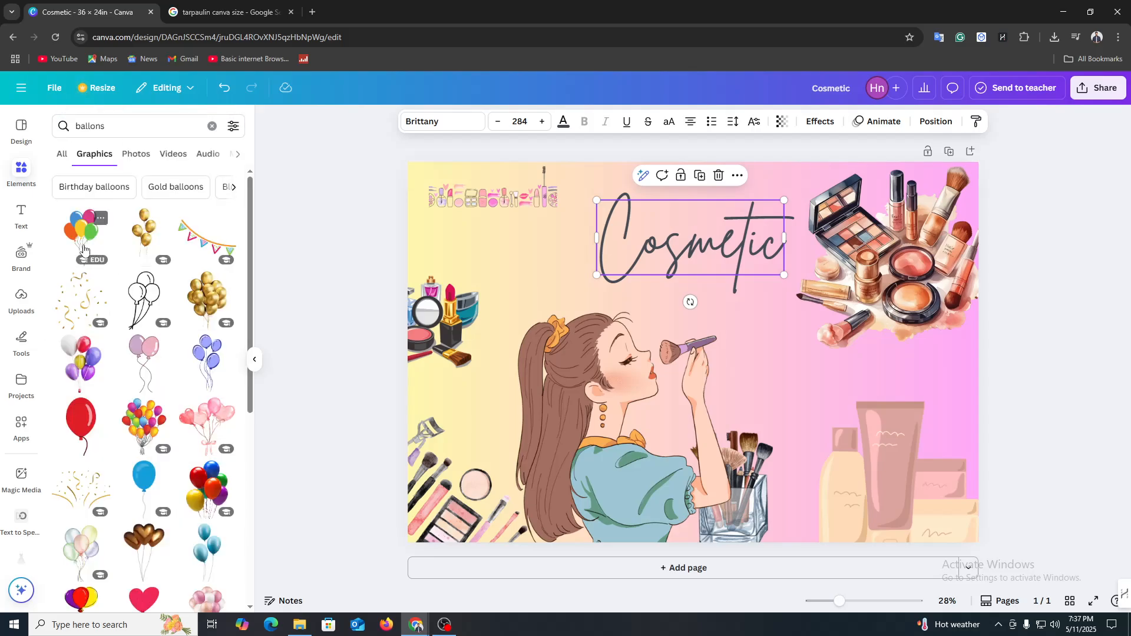
pyautogui.click(82, 234)
pyautogui.moveTo(702, 381)
pyautogui.mouseDown()
pyautogui.moveTo(780, 262)
pyautogui.moveTo(813, 355)
pyautogui.moveTo(818, 528)
pyautogui.moveTo(799, 522)
pyautogui.moveTo(898, 430)
pyautogui.moveTo(942, 432)
pyautogui.mouseUp()
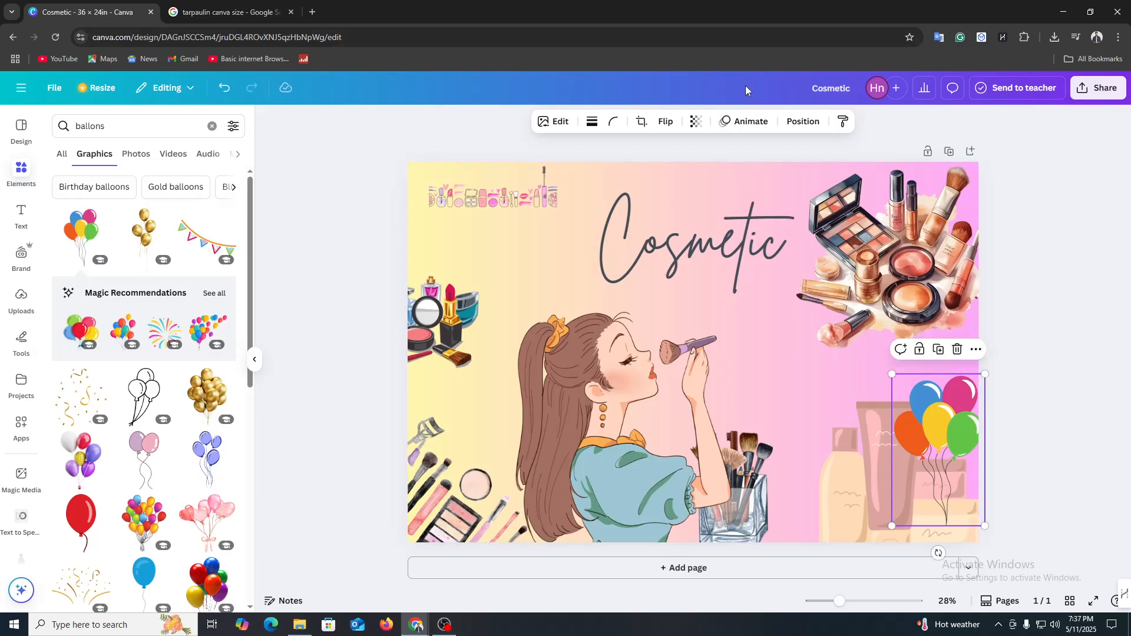
# Step: Send the balloon bunch behind the skincare bottles and move it up to about X 30.7 in, Y 11.8 in
pyautogui.click(805, 122)
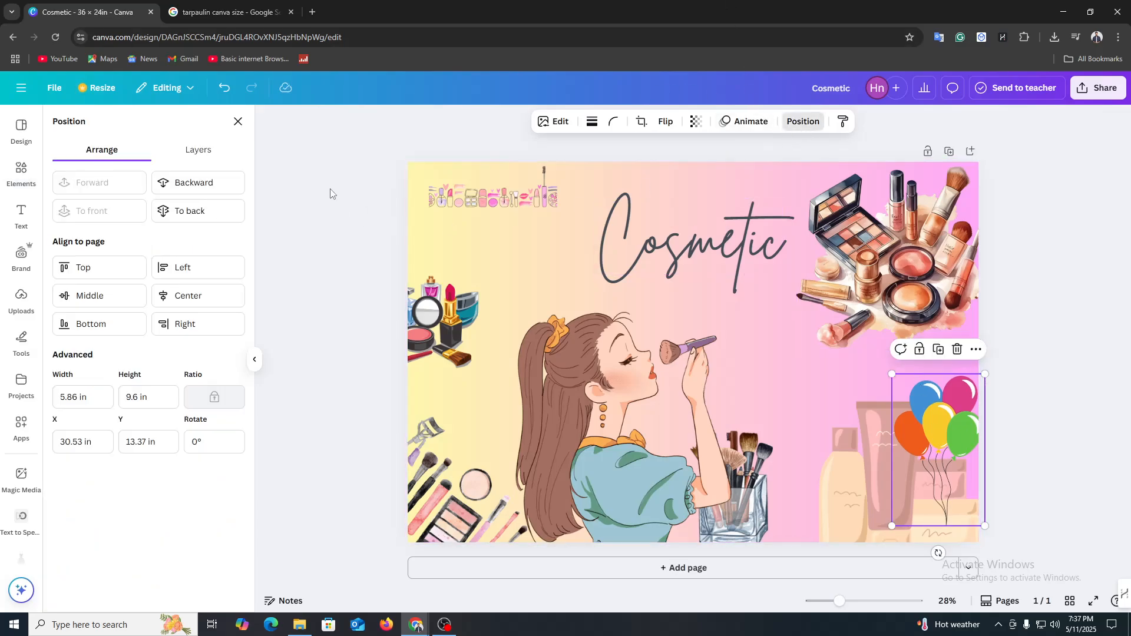
pyautogui.click(207, 183)
pyautogui.moveTo(950, 414); pyautogui.dragTo(955, 389)
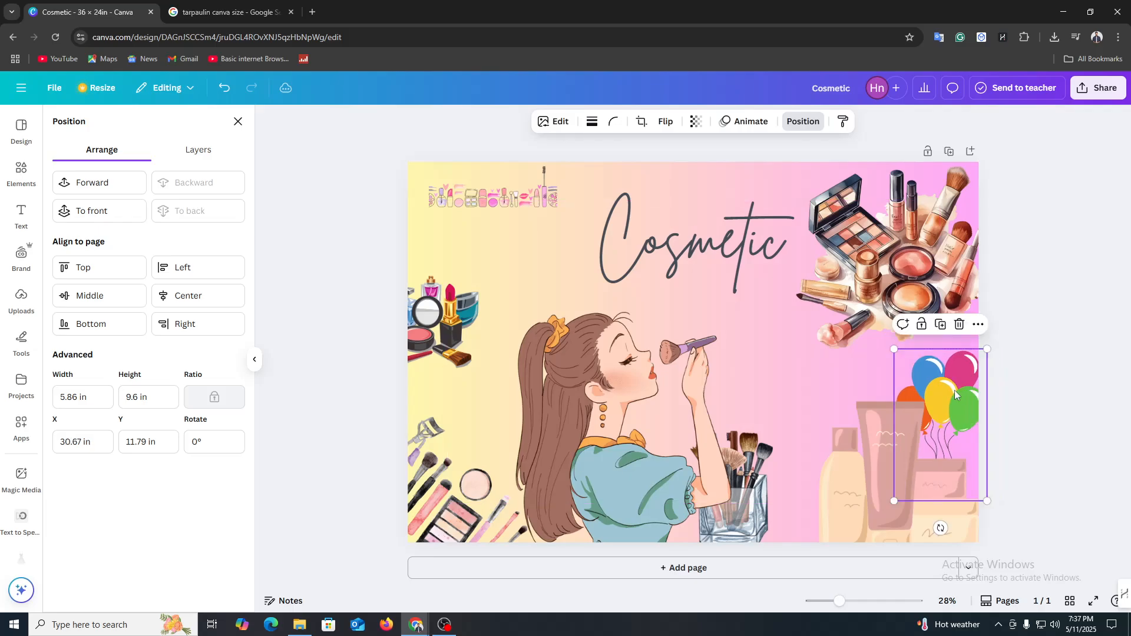
pyautogui.click(1059, 389)
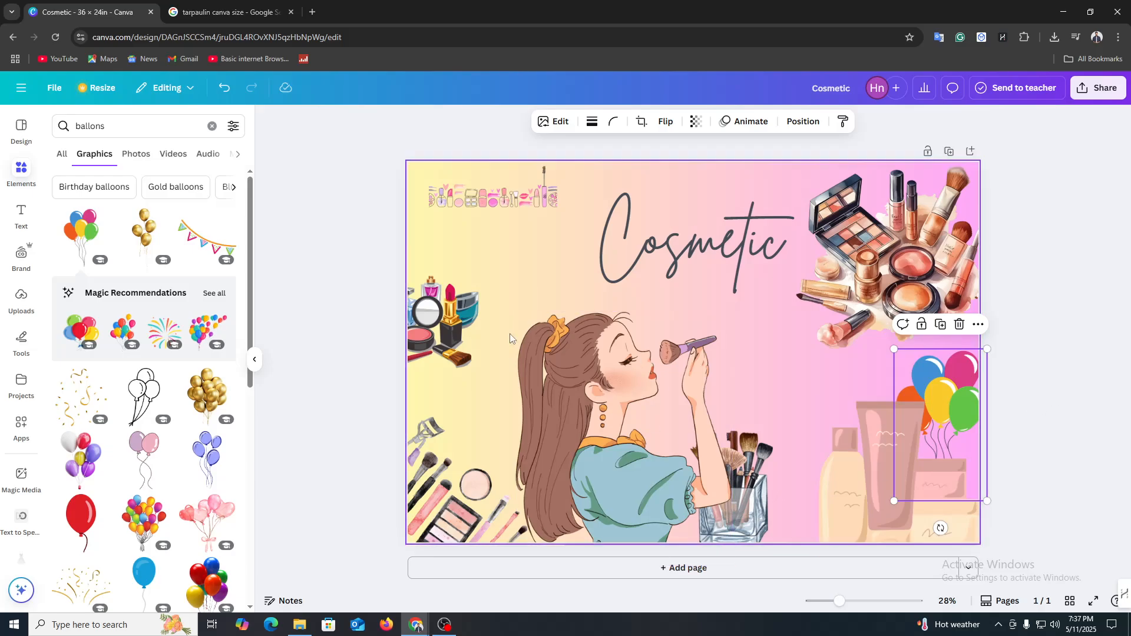
pyautogui.click(352, 285)
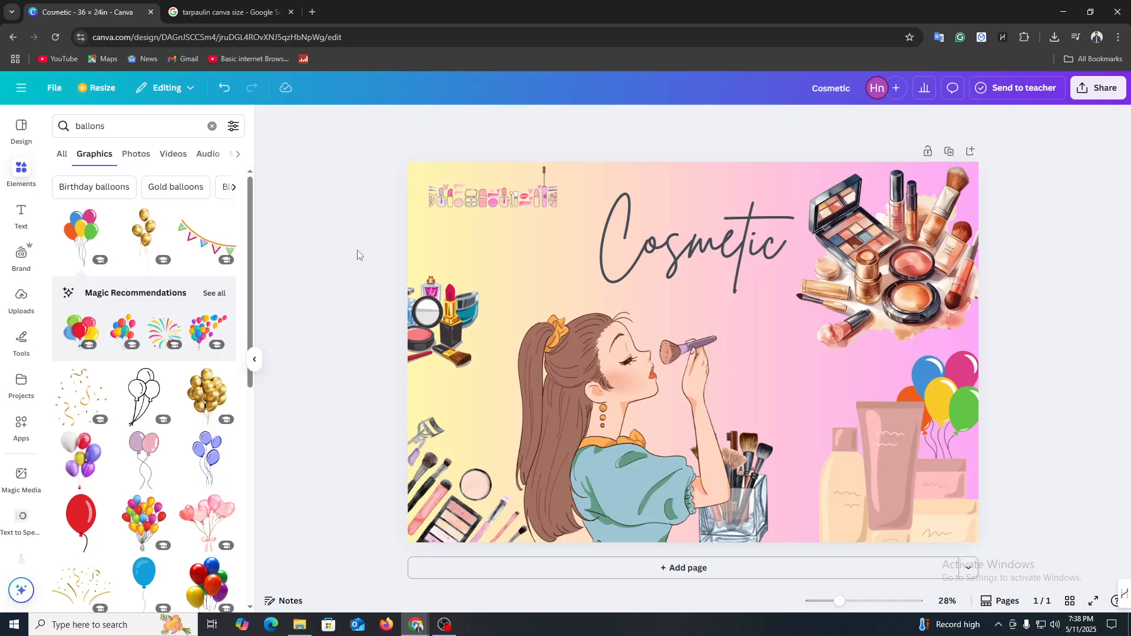
# Step: Select the heading and graphics on the page together and lock them in place
pyautogui.moveTo(329, 122); pyautogui.dragTo(1024, 561)
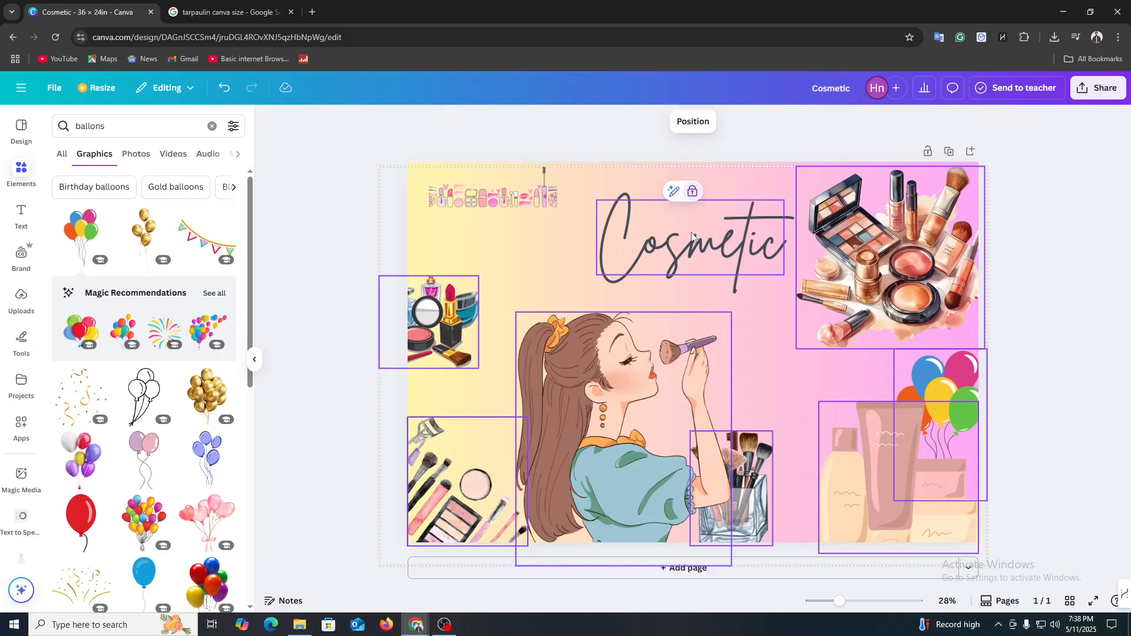
pyautogui.click(753, 249)
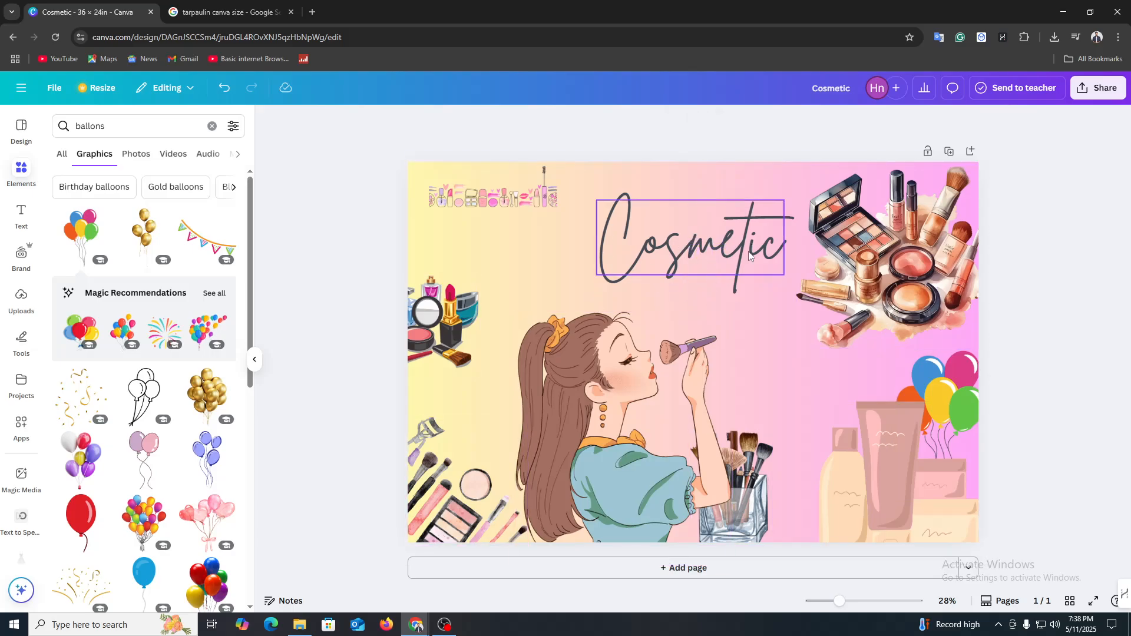
pyautogui.click(830, 327)
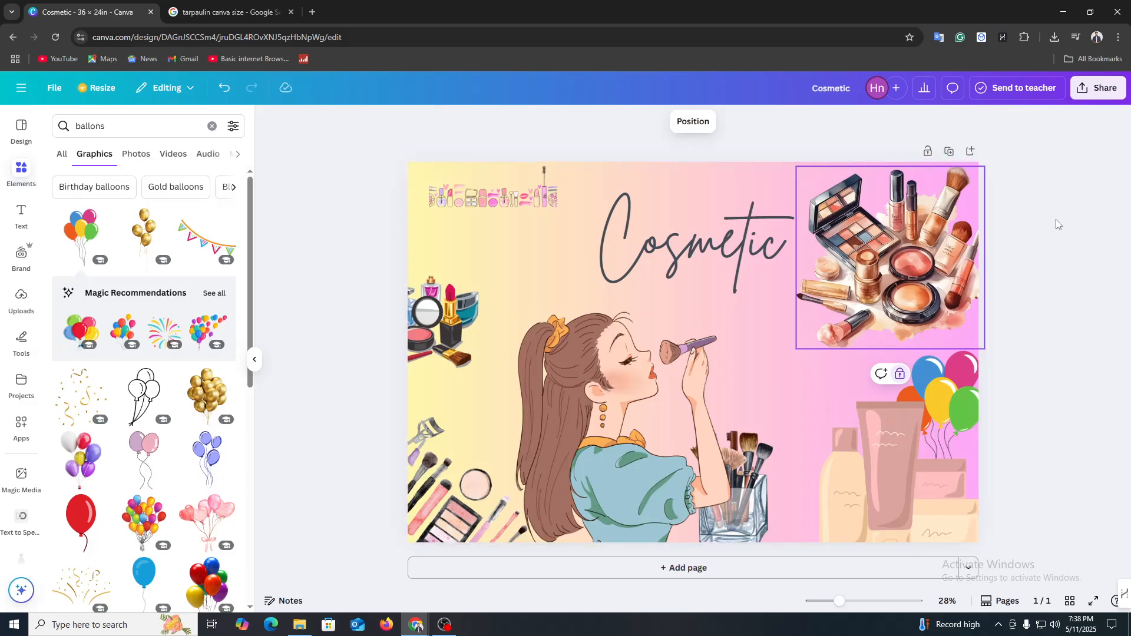
# Step: Download the finished design as a PNG file at size 1
pyautogui.click(1098, 89)
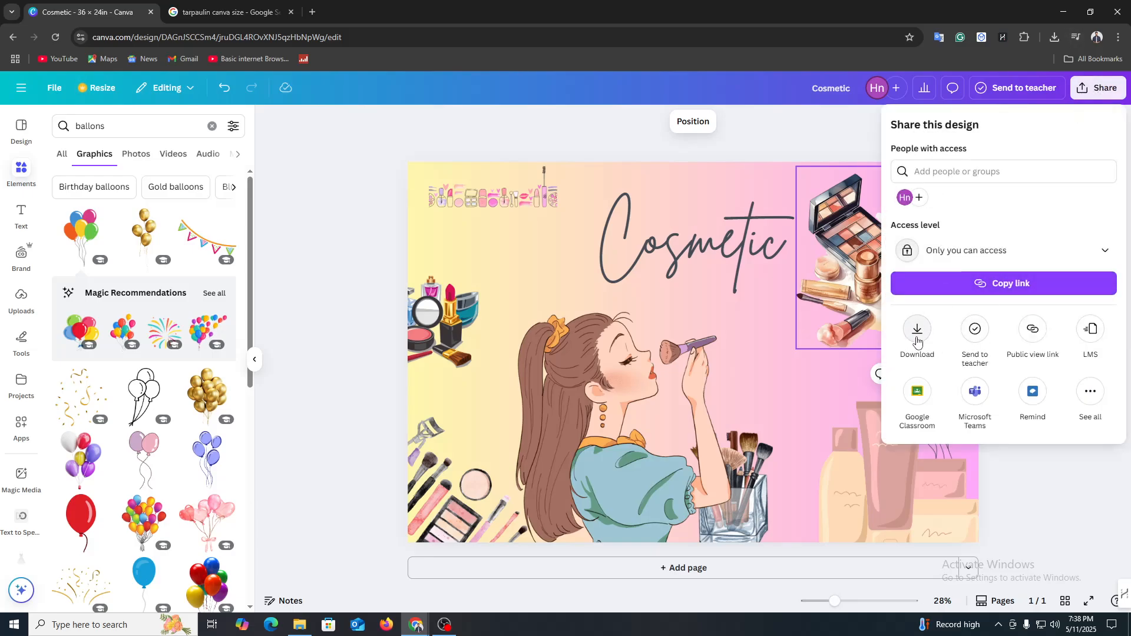
pyautogui.click(917, 342)
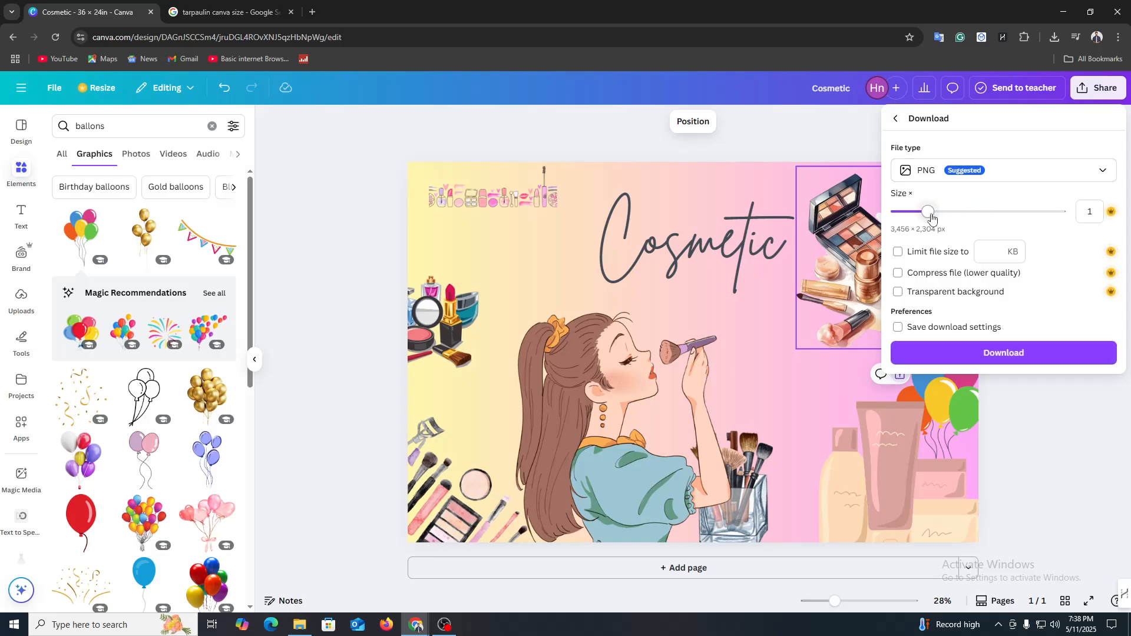
pyautogui.click(981, 356)
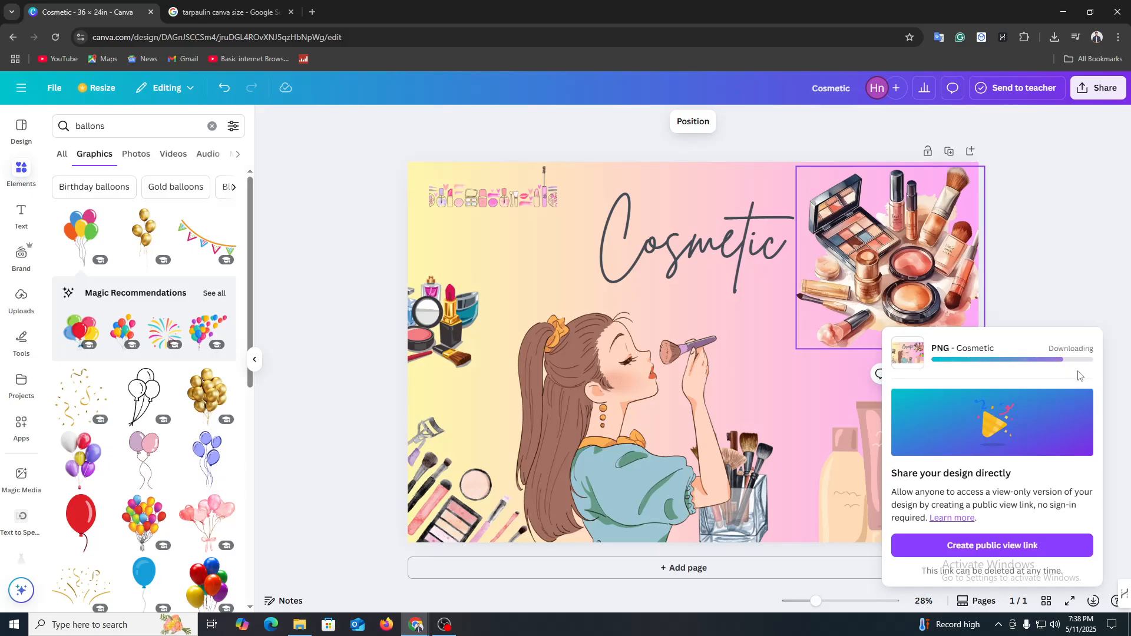
# Step: Try to open the downloaded Cosmetic.png from the browser's recent downloads
pyautogui.click(1050, 36)
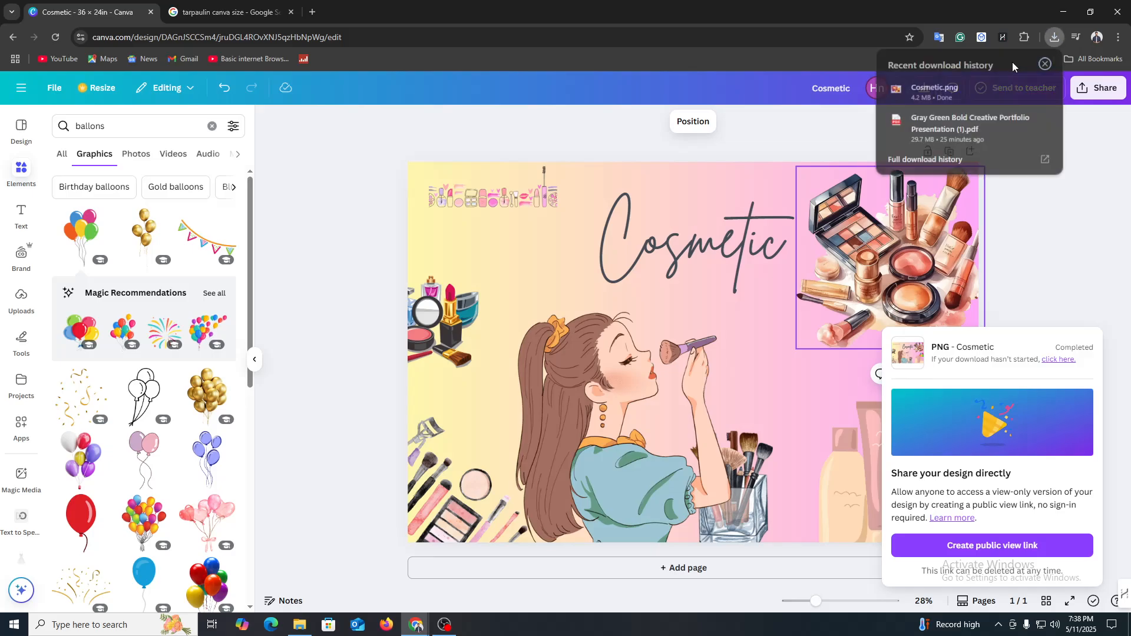
pyautogui.click(935, 91)
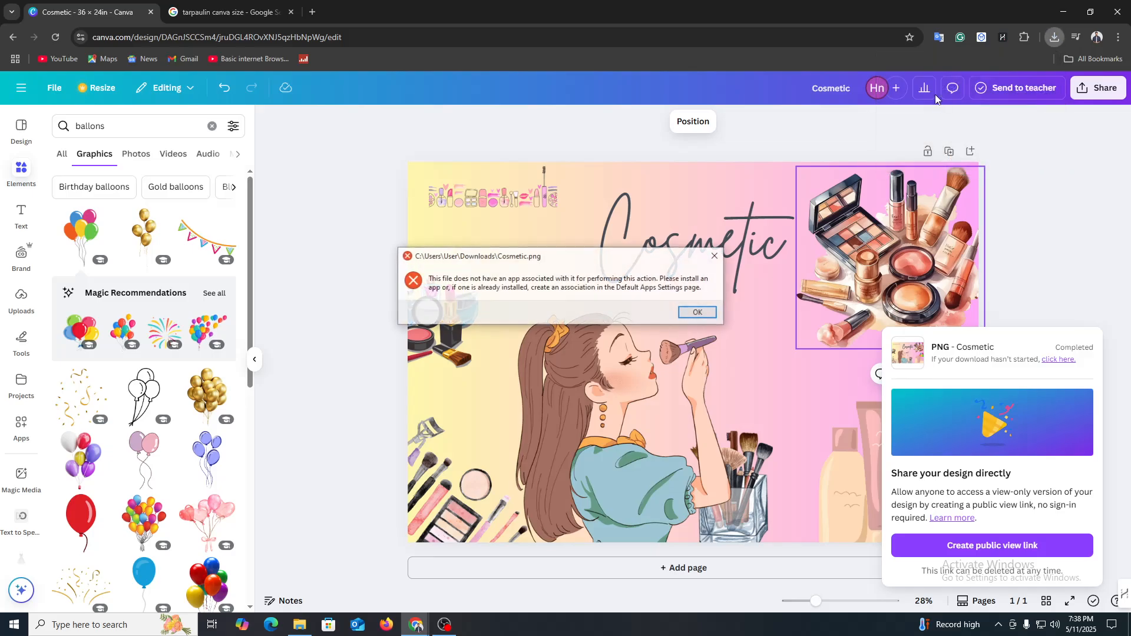
pyautogui.click(698, 313)
# Step: Switch to File Explorer, view Cosmetic.png from the Downloads folder, and return to the design
pyautogui.click(300, 625)
pyautogui.scroll(2, 452, 218)
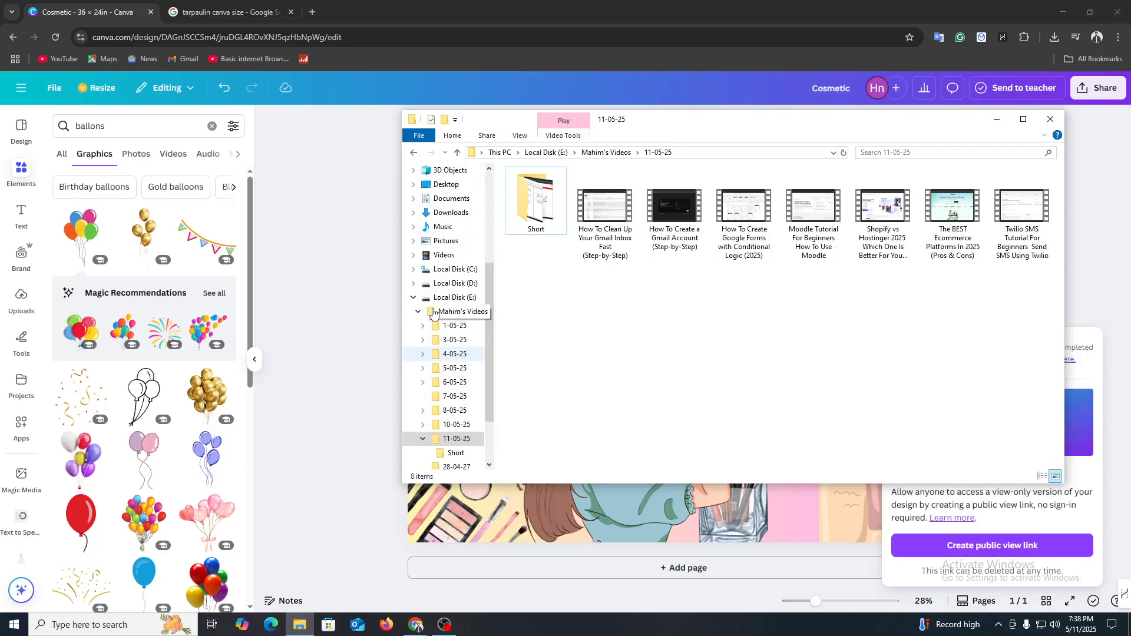
pyautogui.click(451, 231)
pyautogui.doubleClick(536, 211)
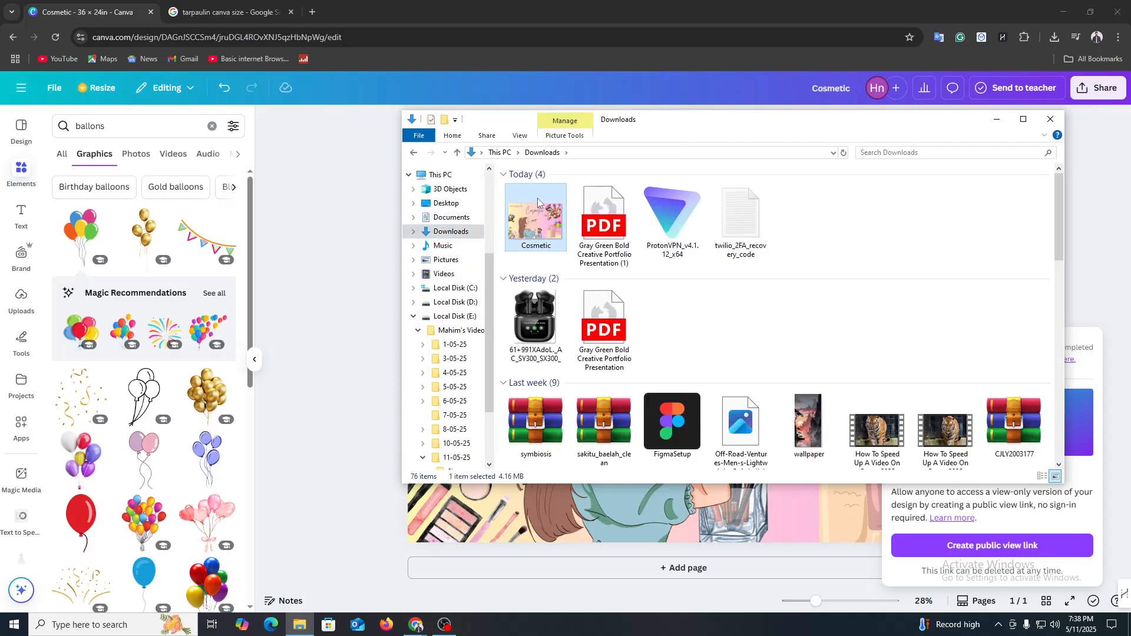
pyautogui.doubleClick(538, 210)
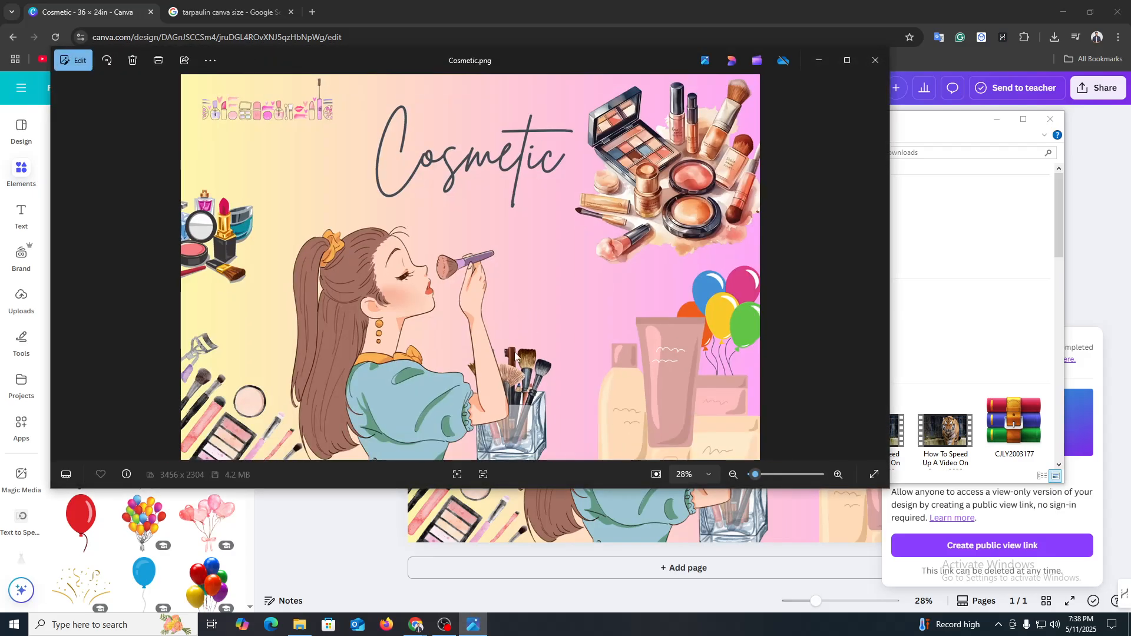
pyautogui.click(876, 61)
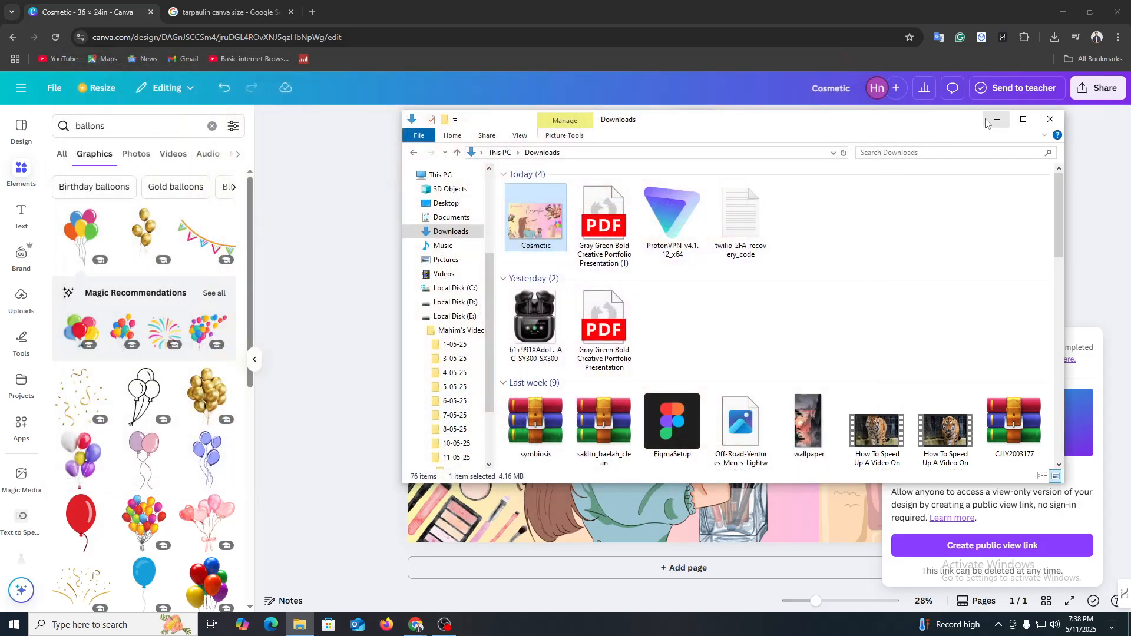
pyautogui.click(997, 119)
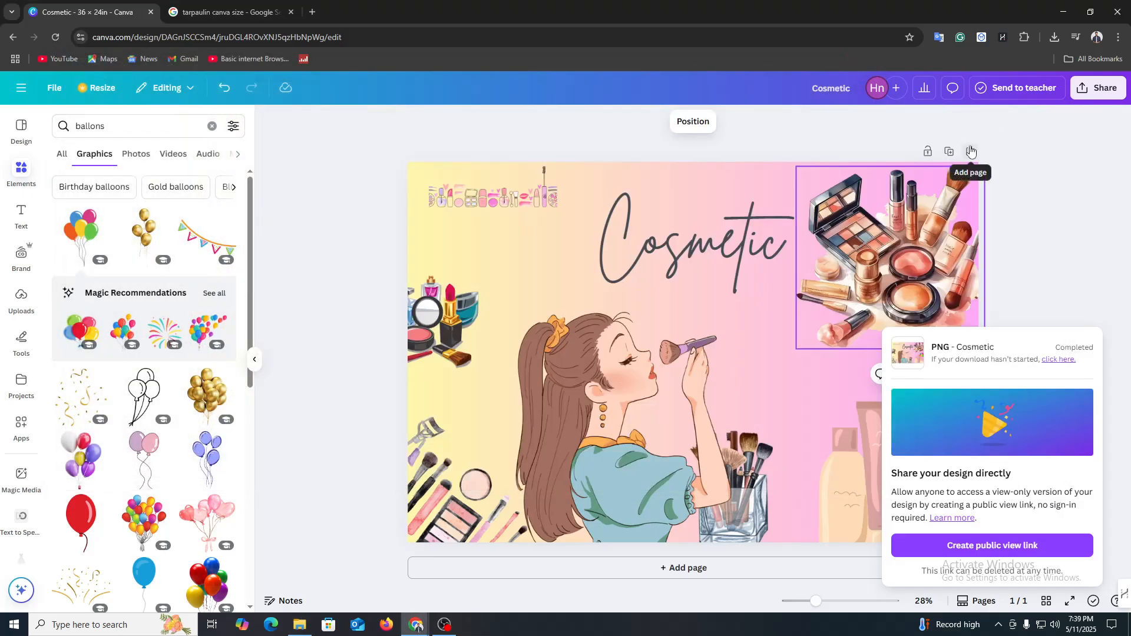